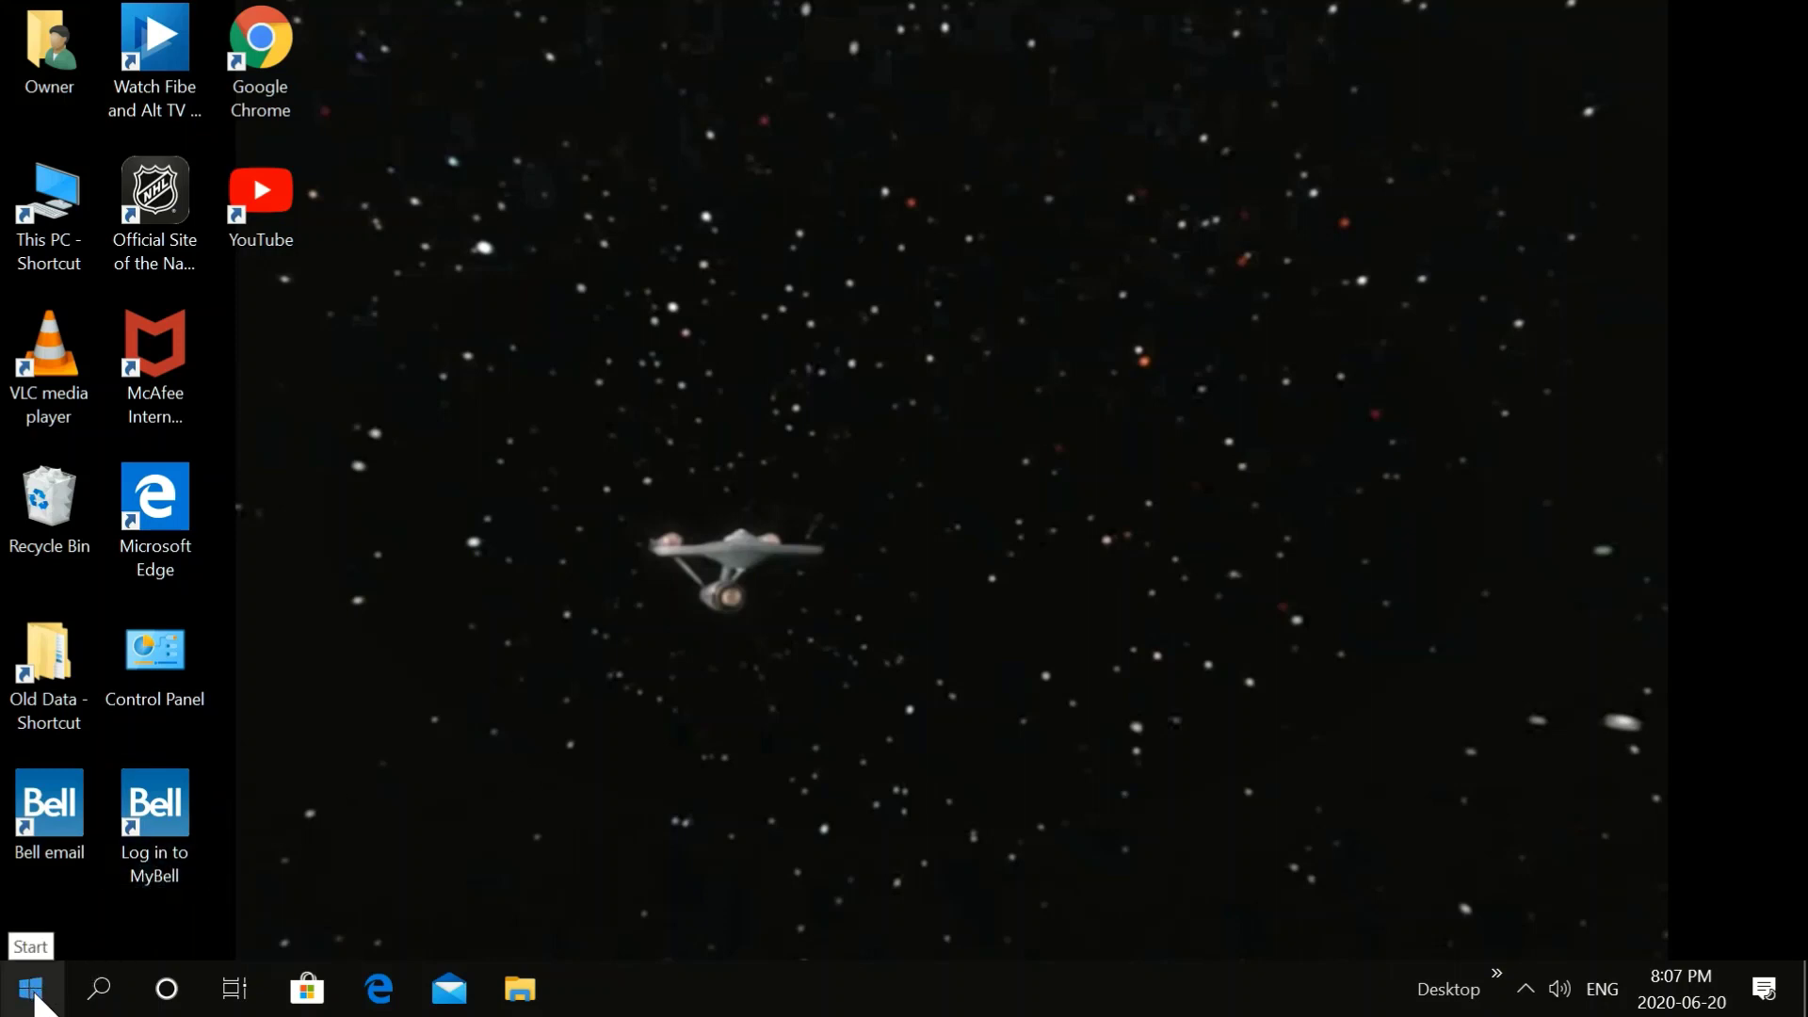
# Launch Video Editor from the Start menu to show My Video Projects
pyautogui.click(35, 991)
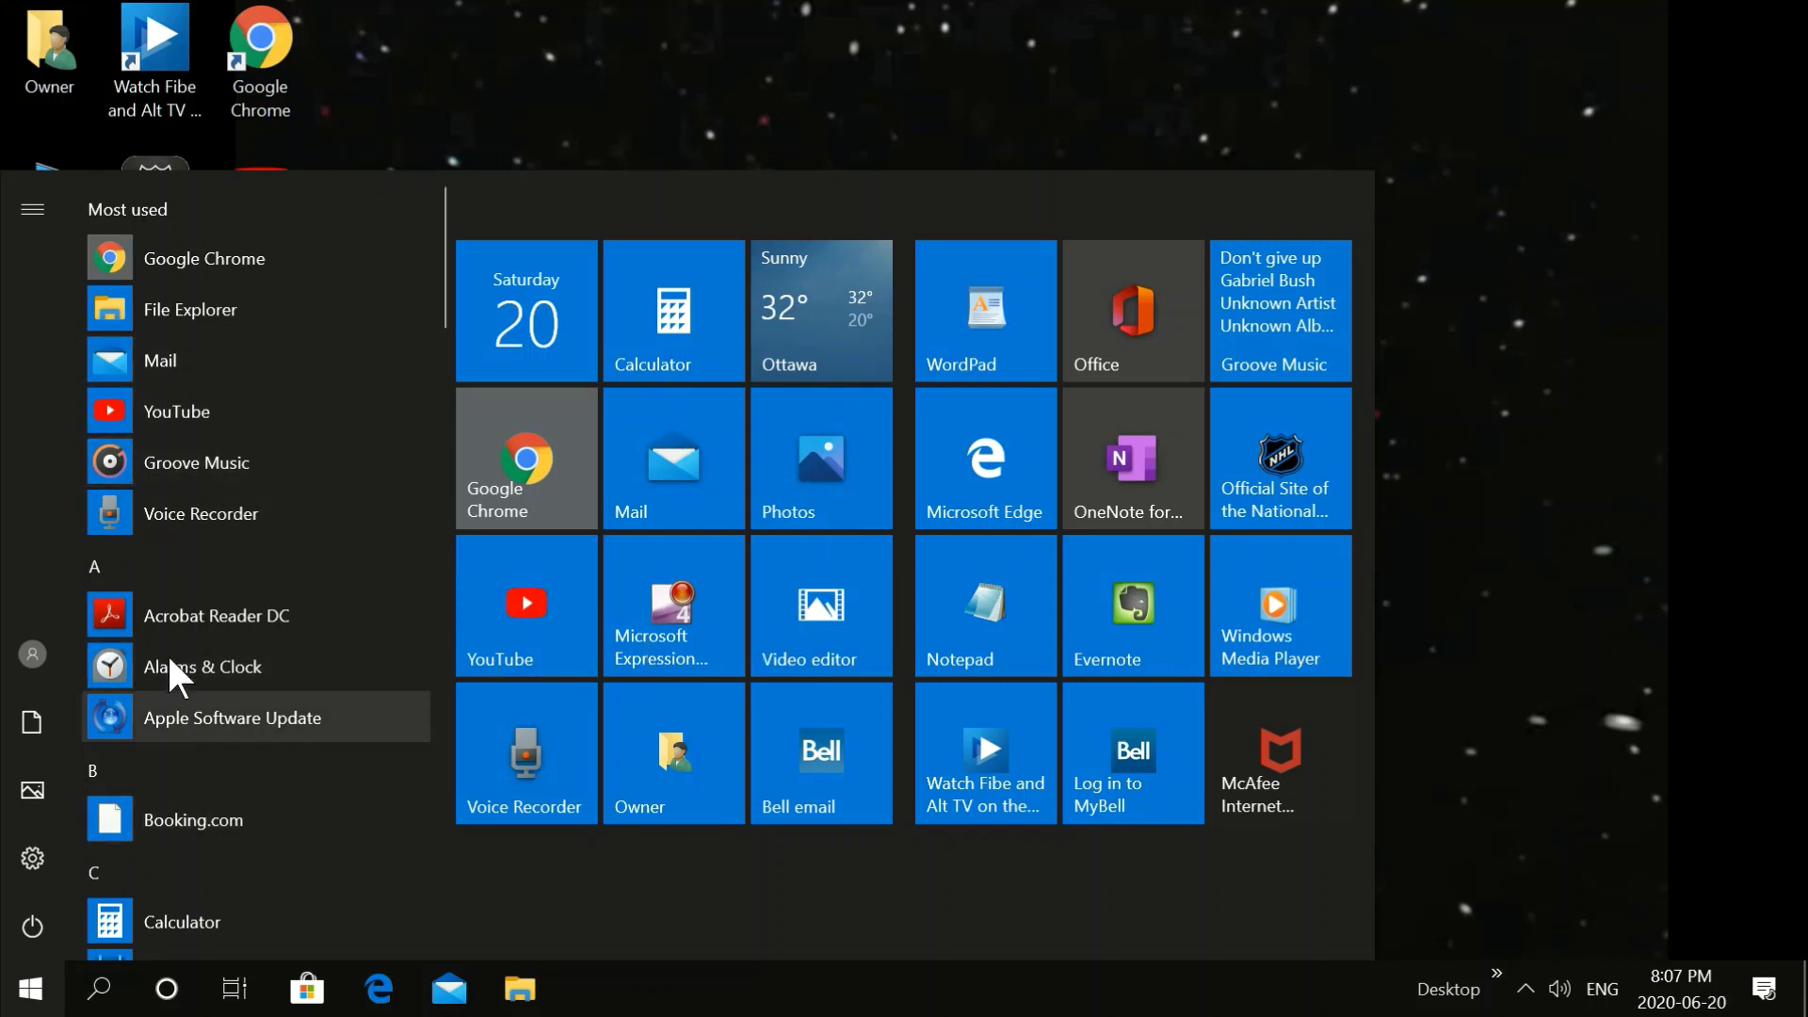
pyautogui.click(817, 618)
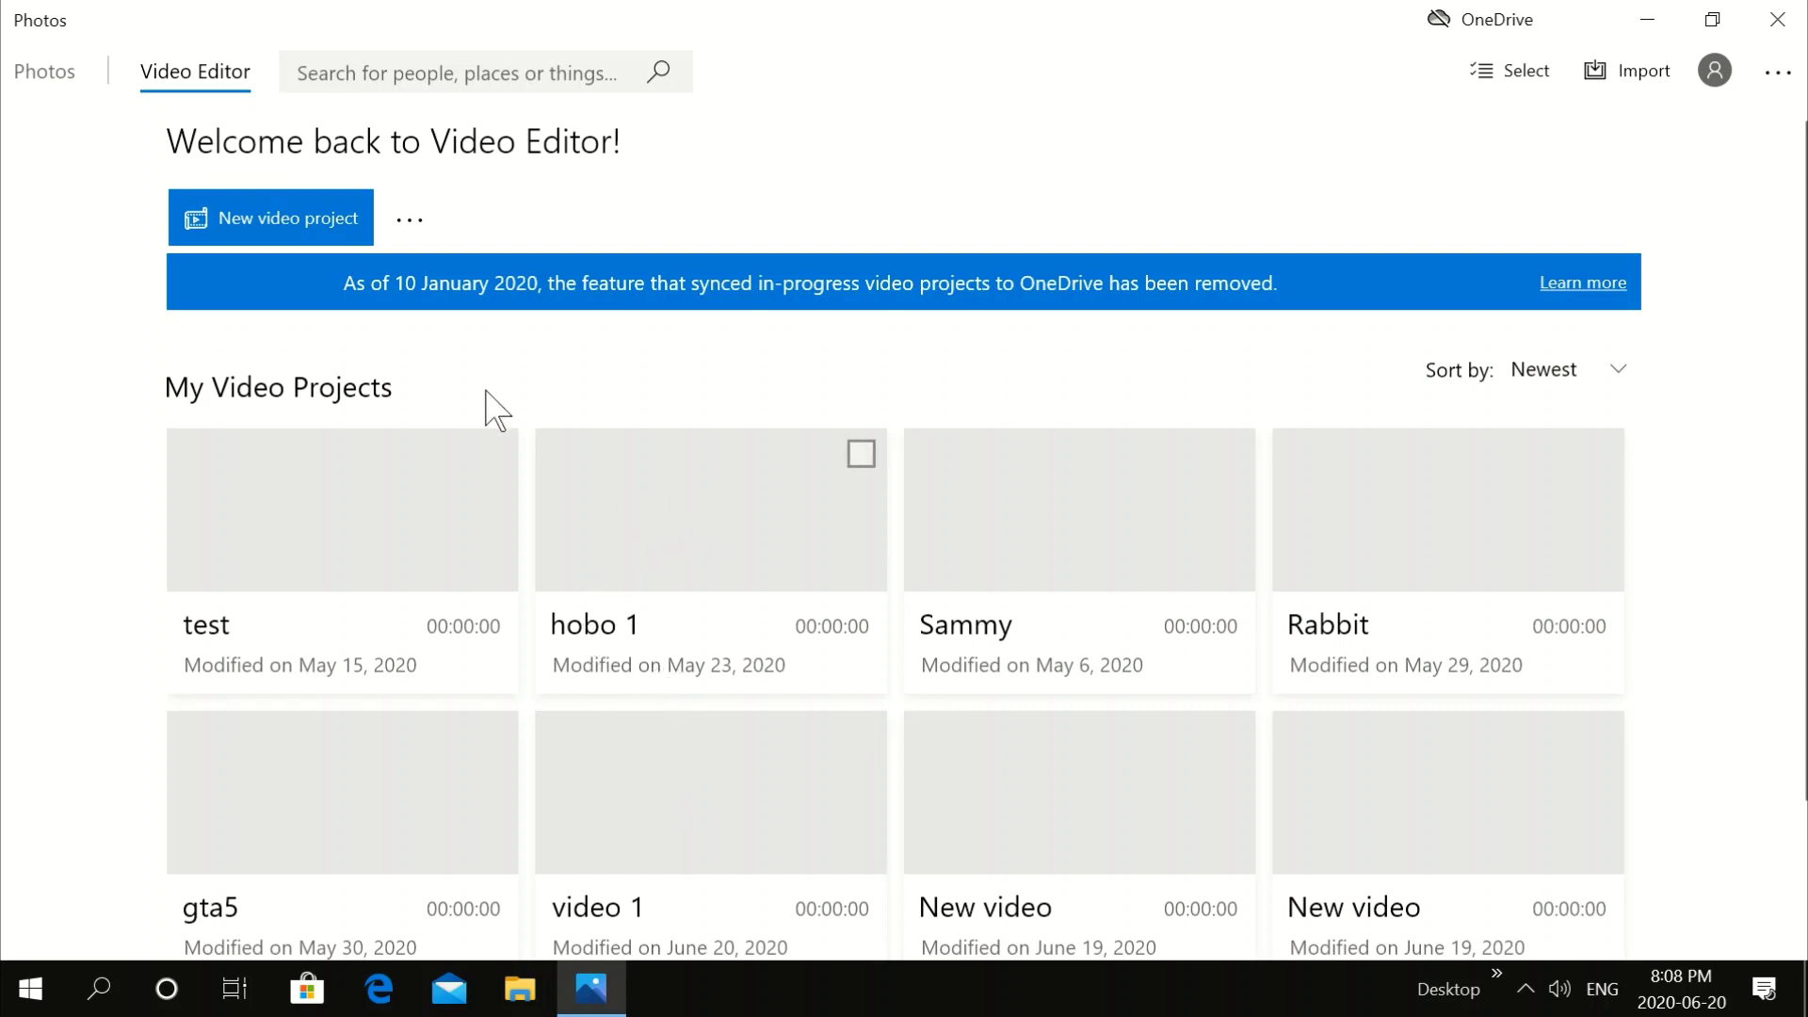
# Create a blank video project, replacing the default name with video1
pyautogui.click(267, 223)
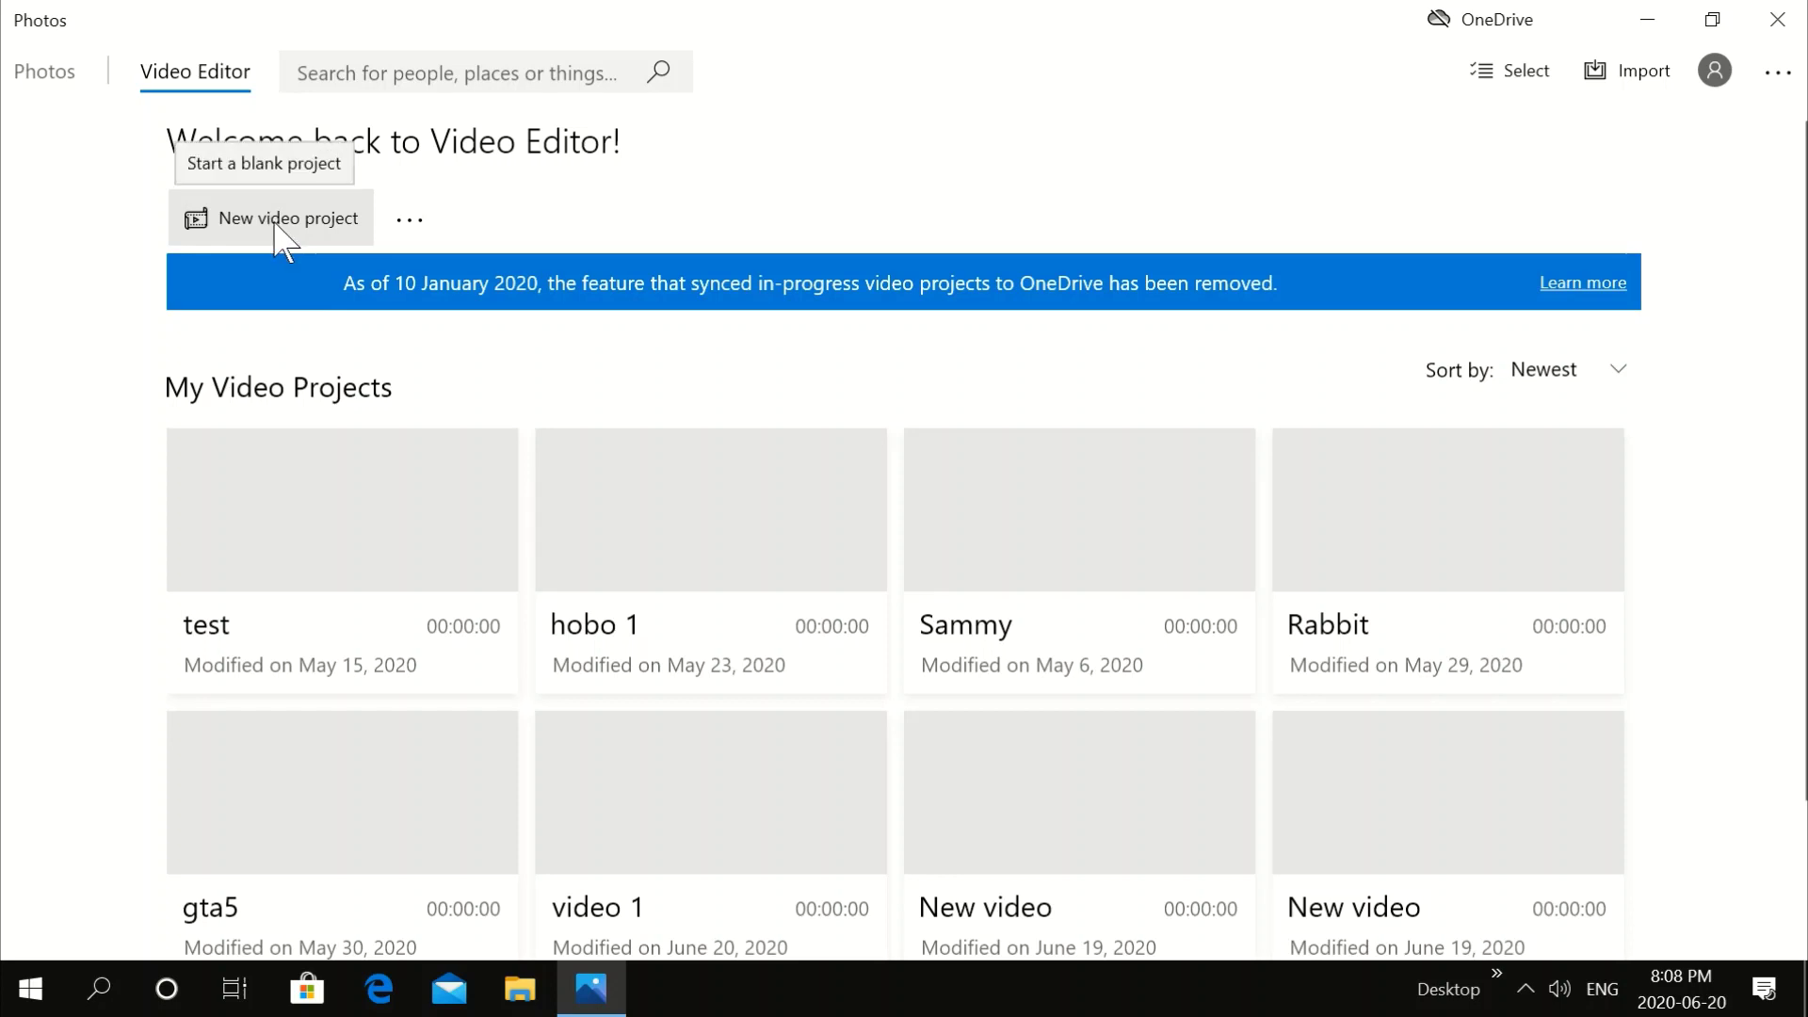
pyautogui.click(278, 228)
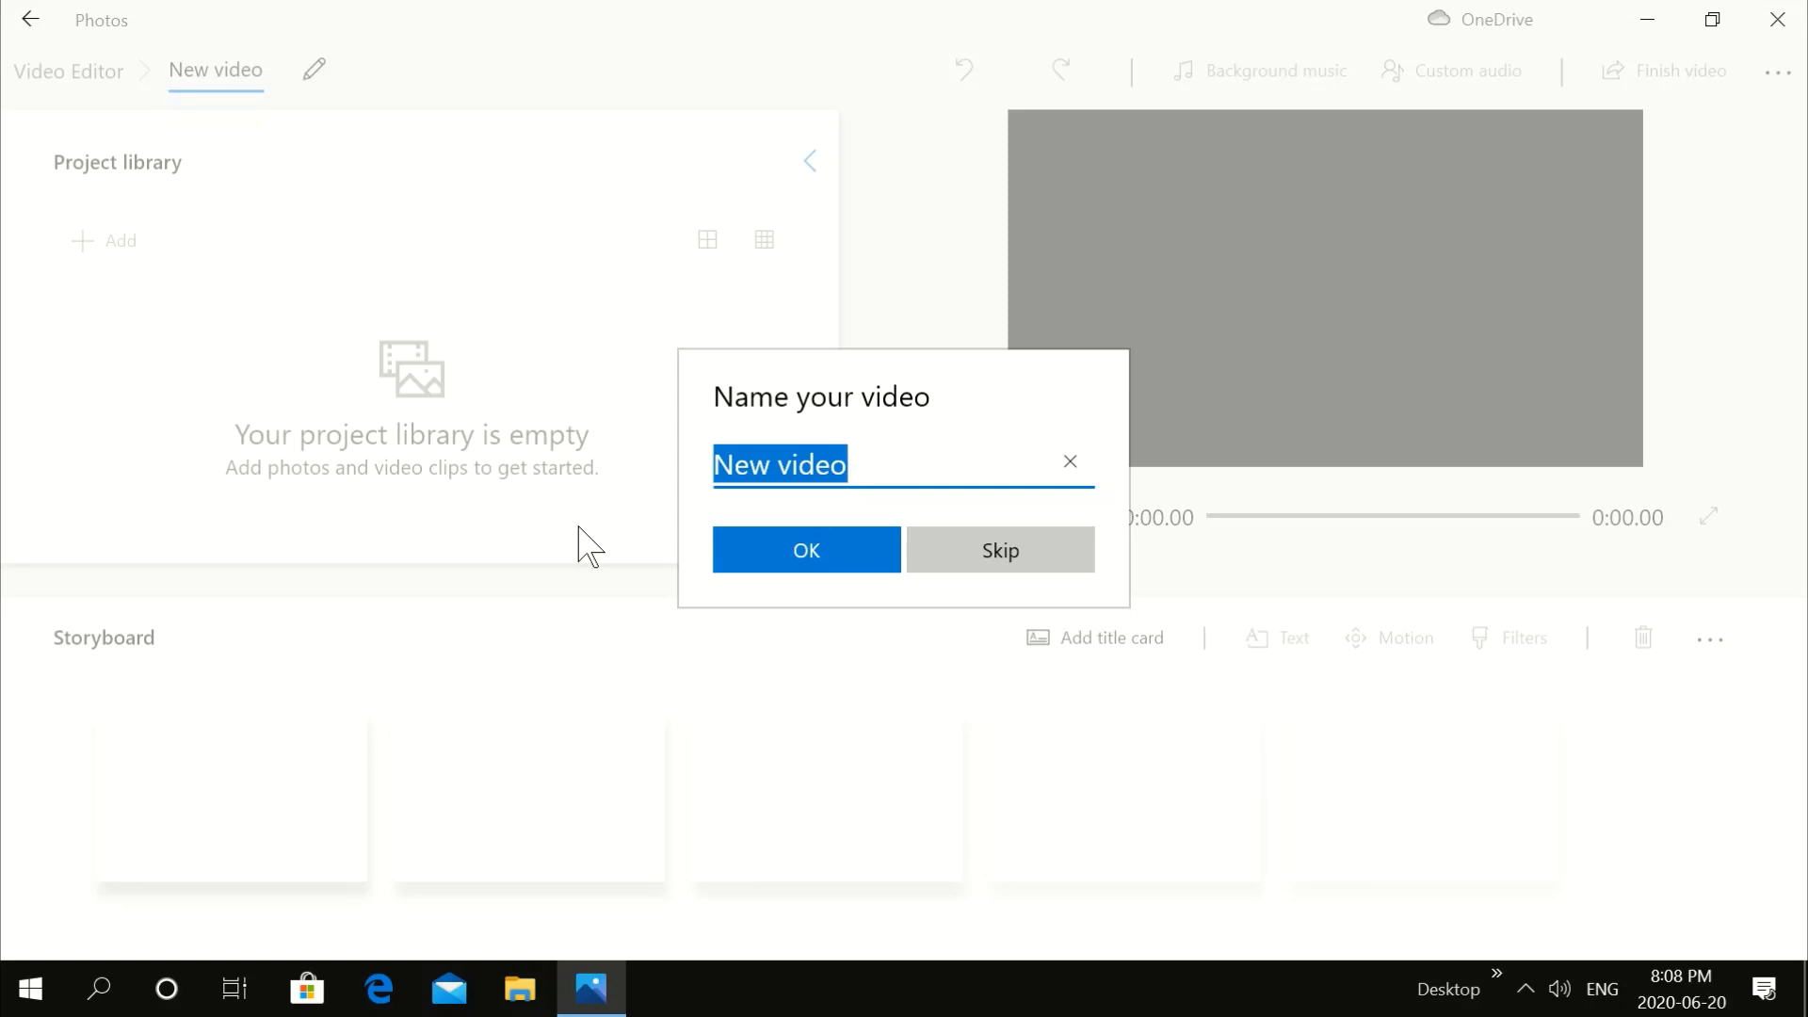
pyautogui.press('BackSpace')
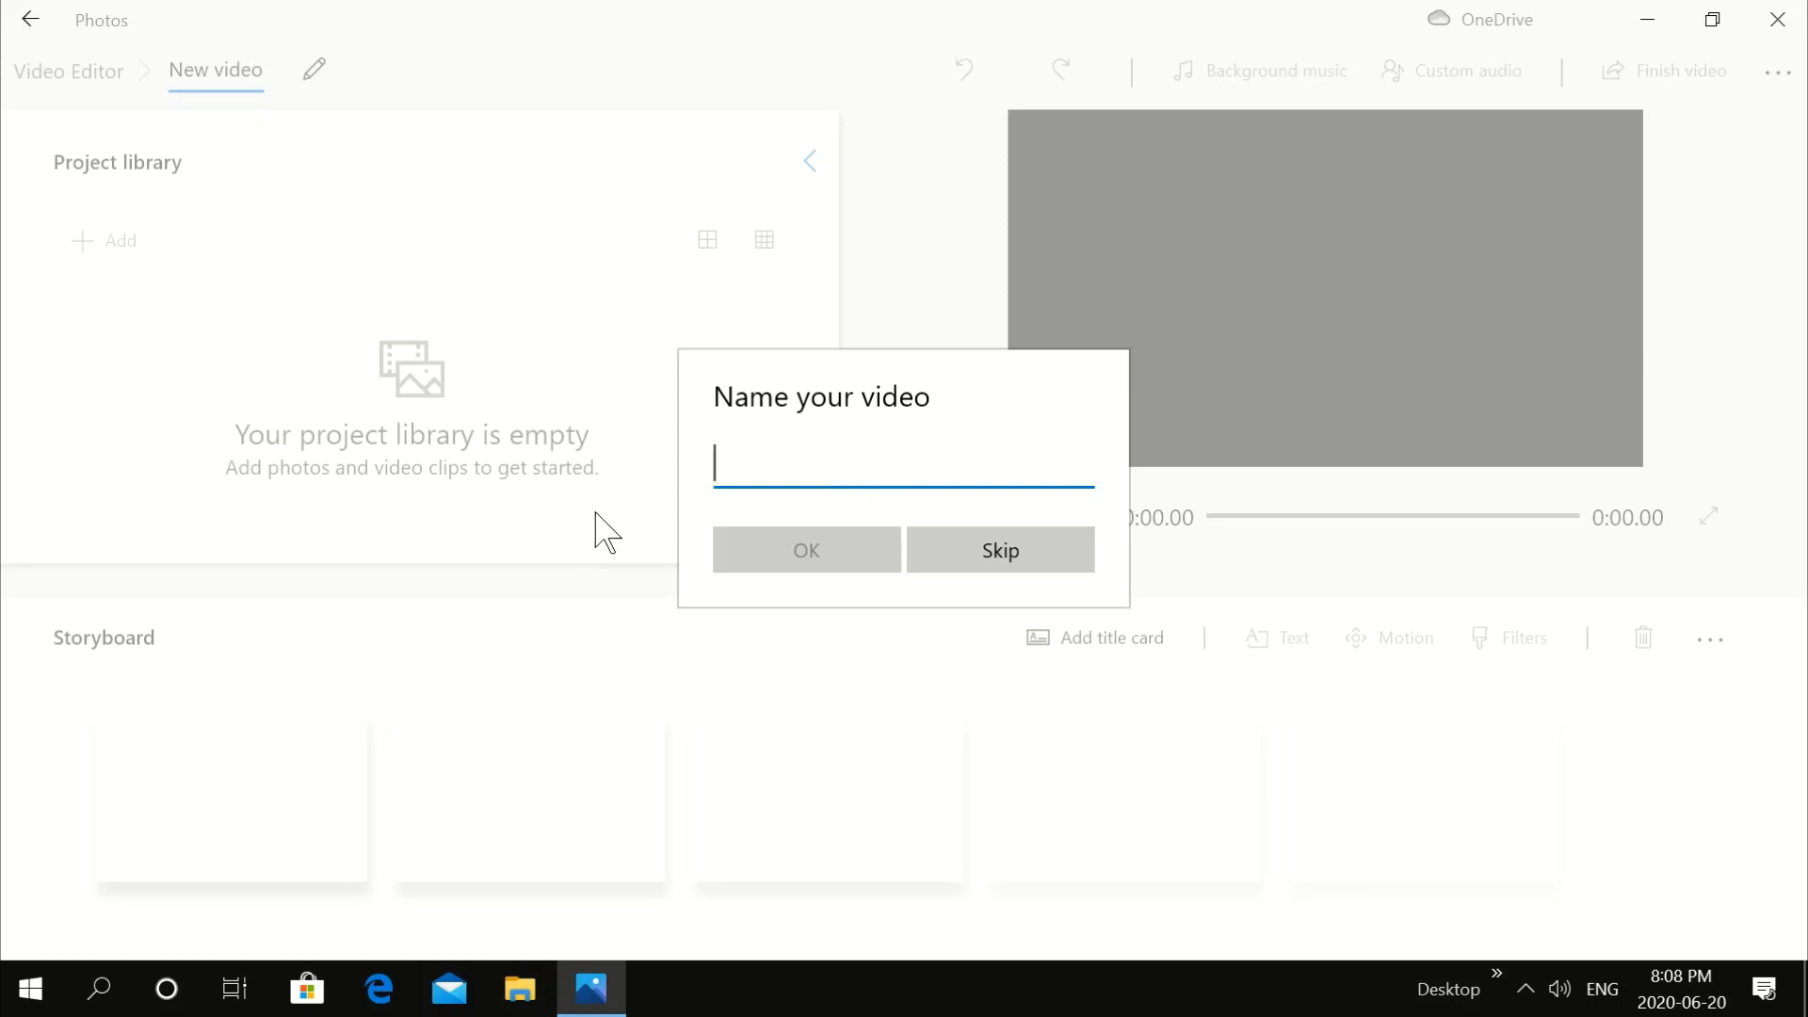
pyautogui.write('vide')
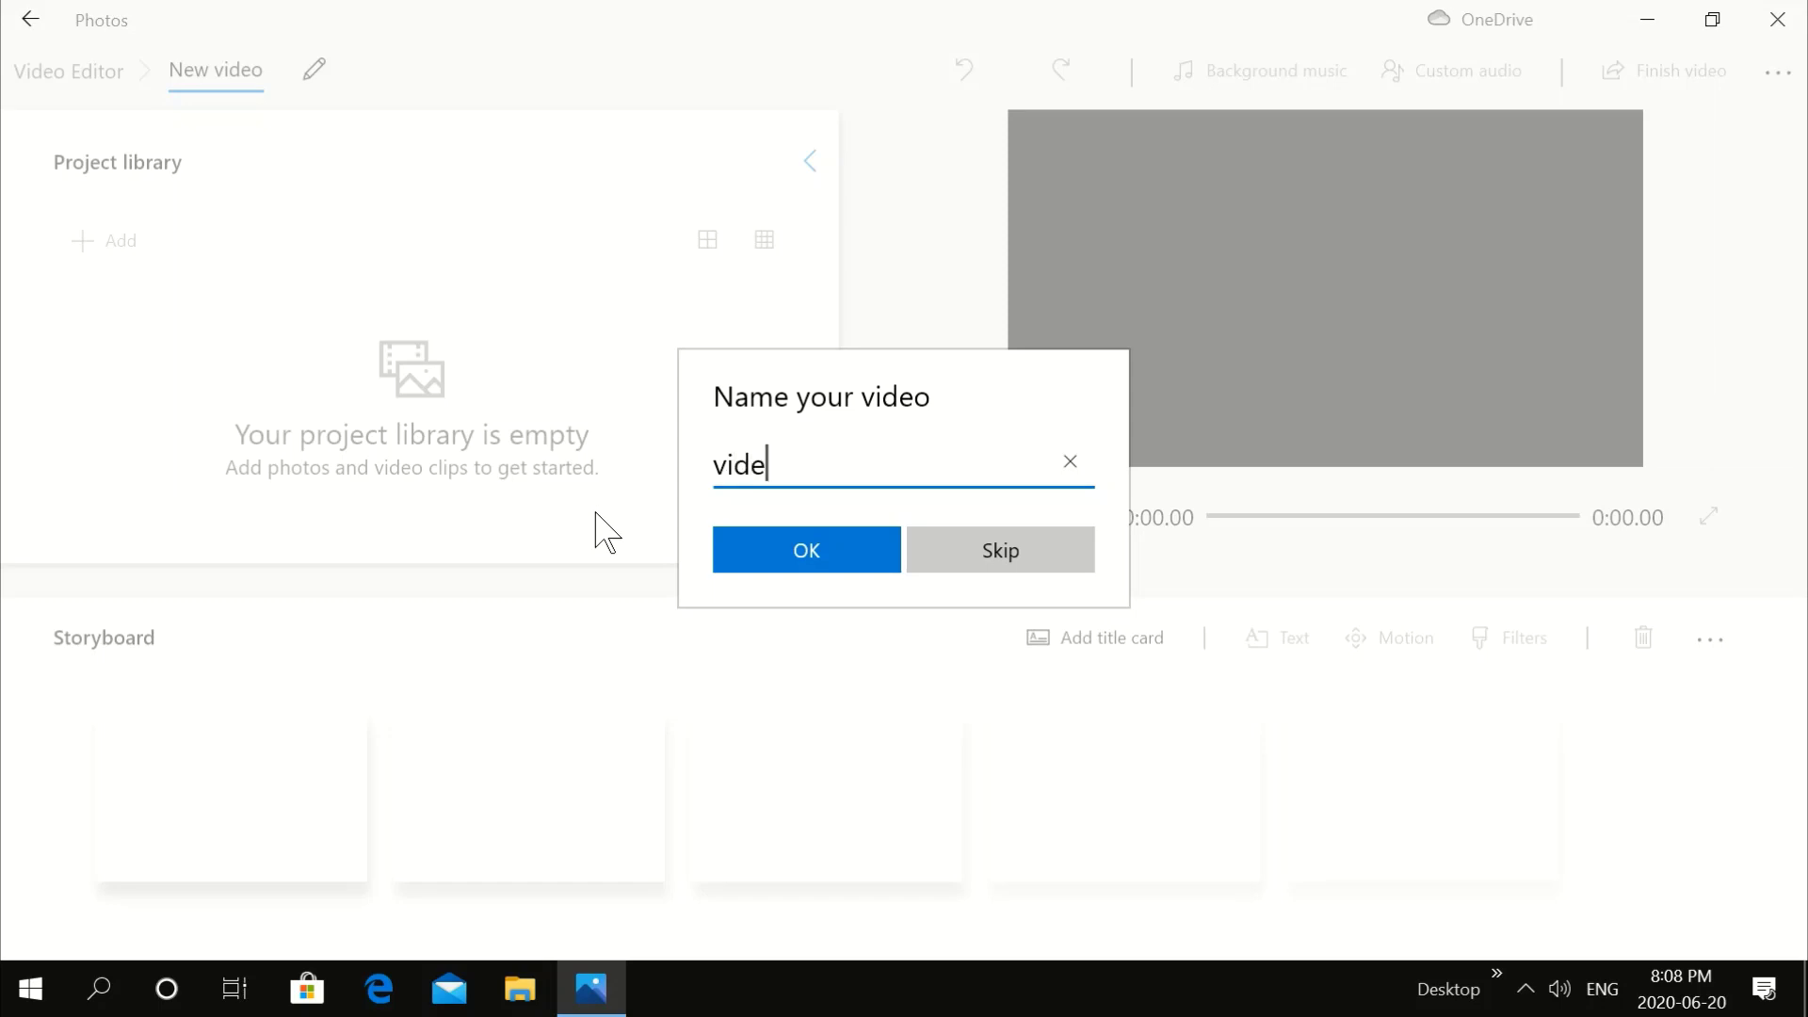
pyautogui.write('o1')
pyautogui.click(791, 556)
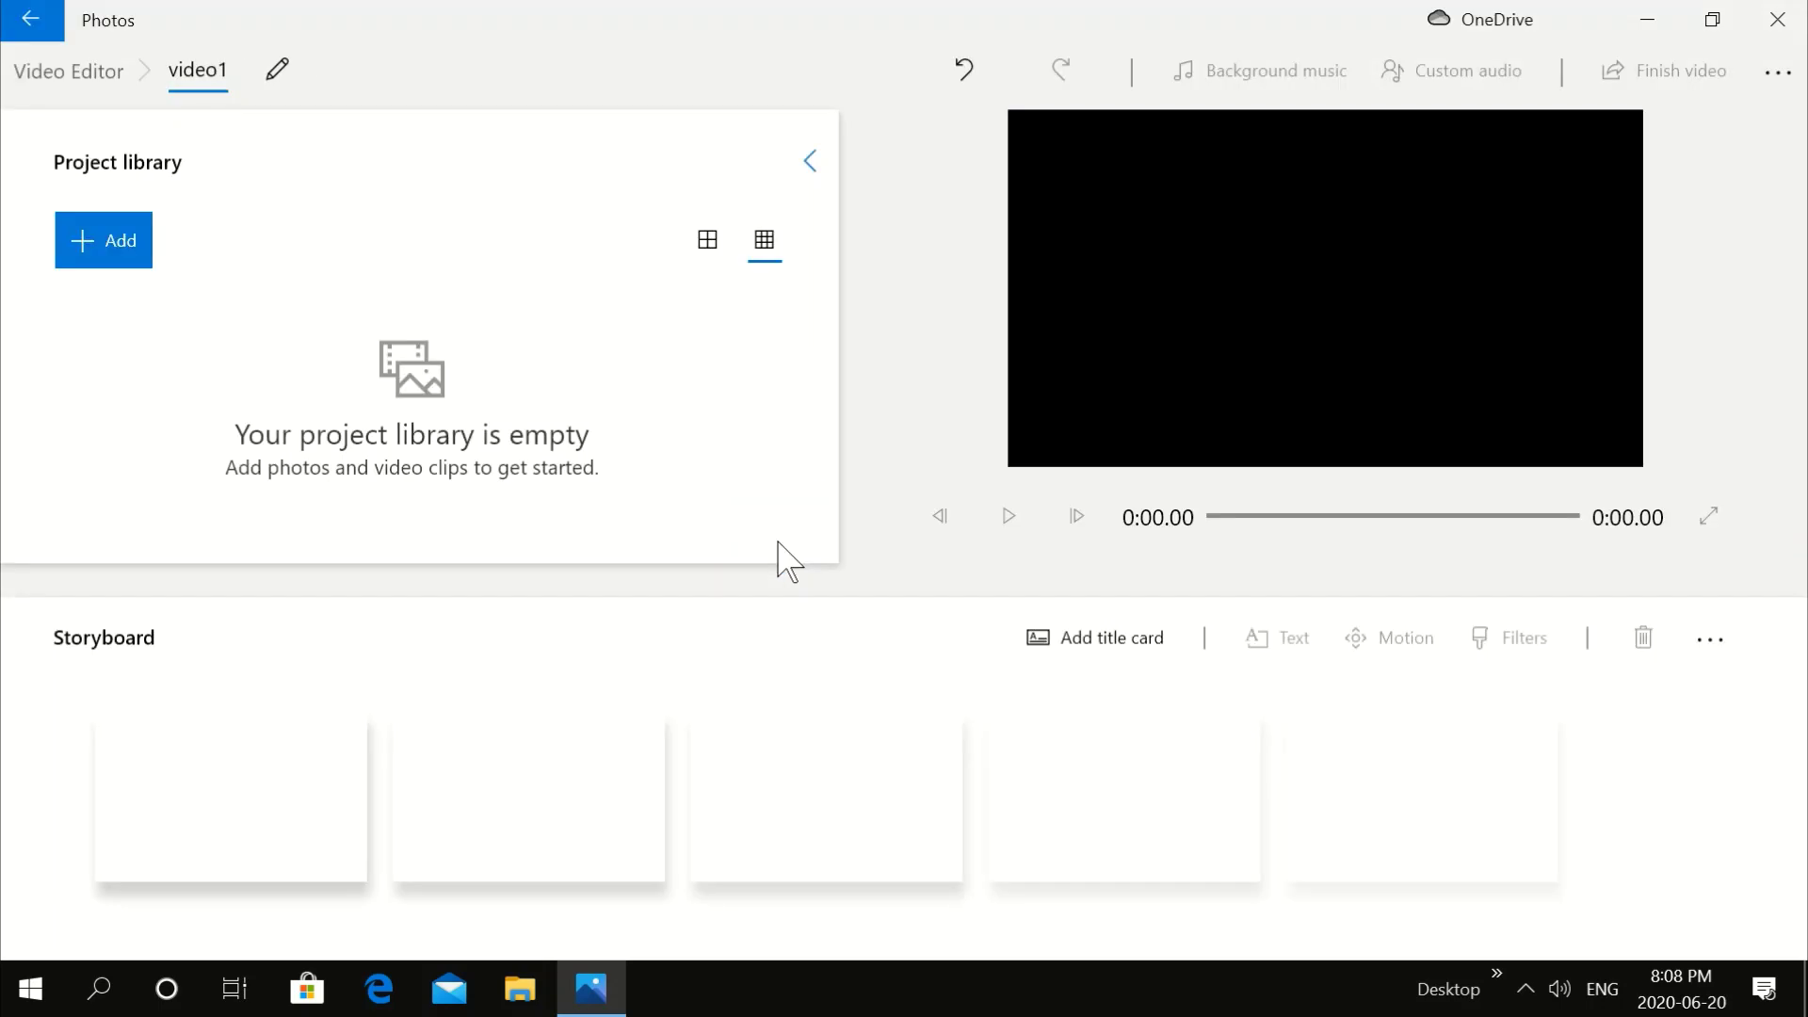
# Import the TRENDING BEEF CHLLI MEXICAN TIJUANA STYLE MP4 from the Music folder into the library
pyautogui.click(109, 237)
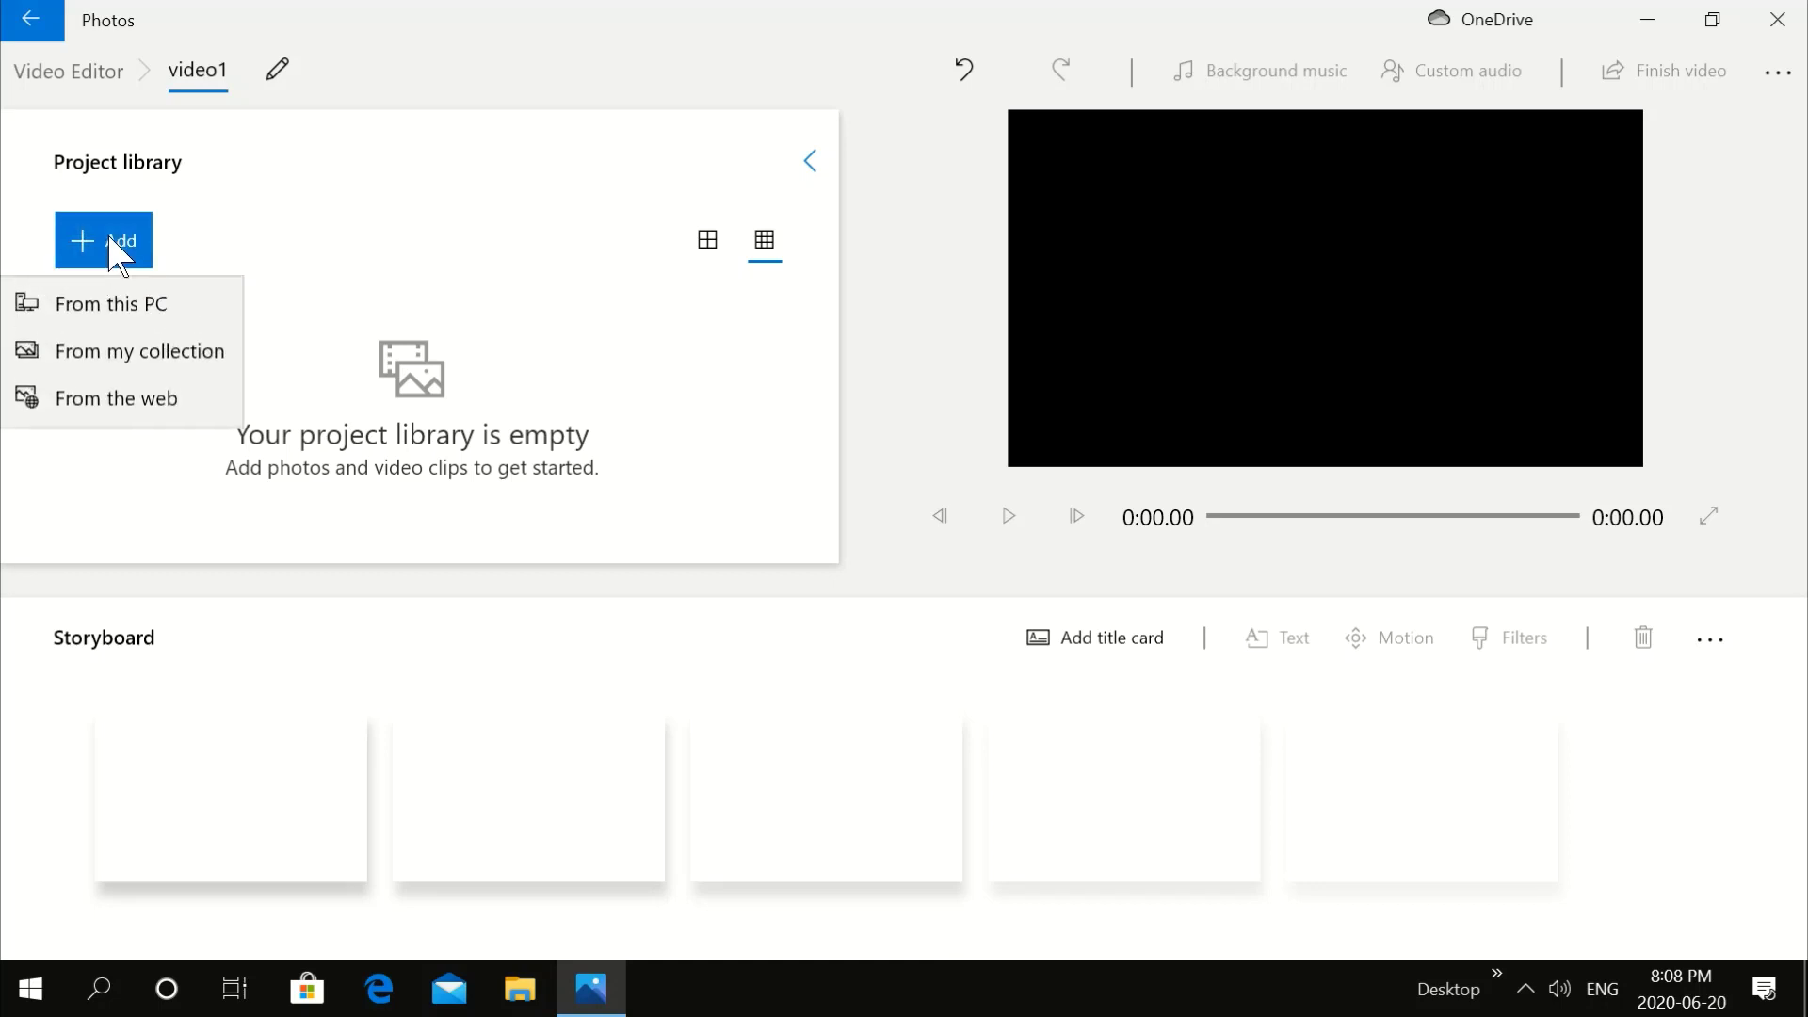
pyautogui.click(116, 304)
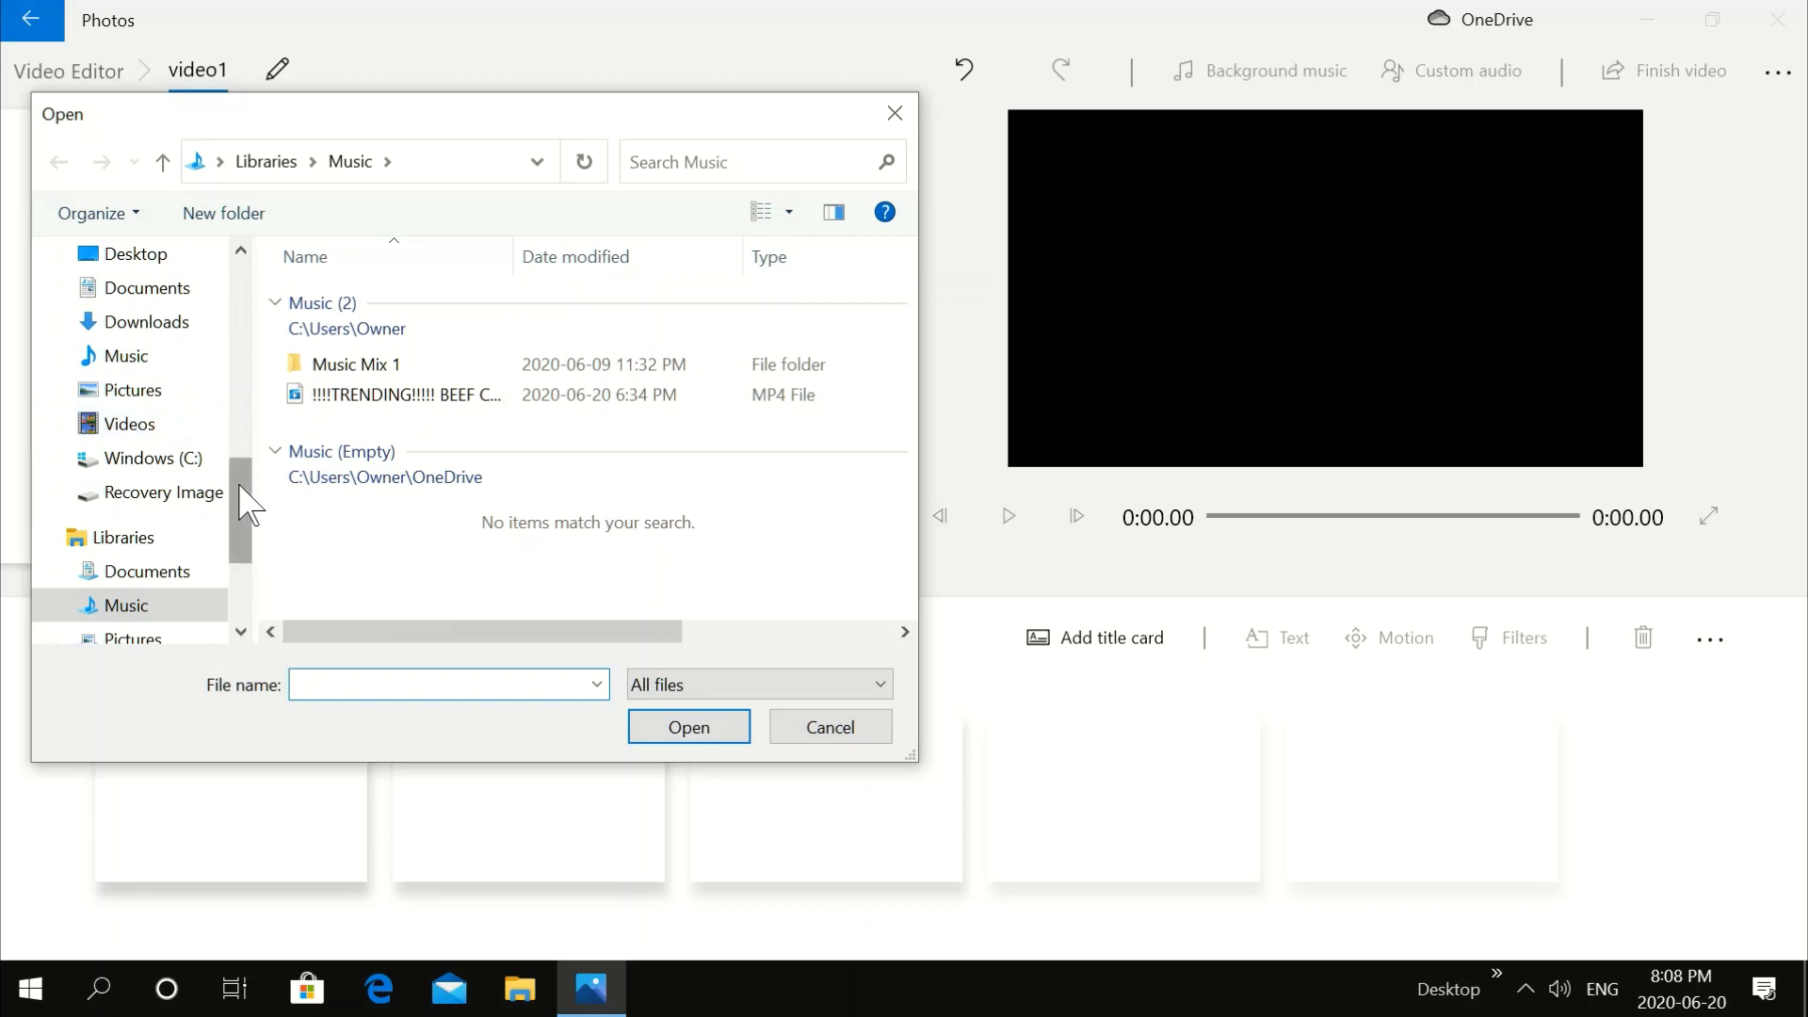
pyautogui.moveTo(249, 505); pyautogui.dragTo(251, 299)
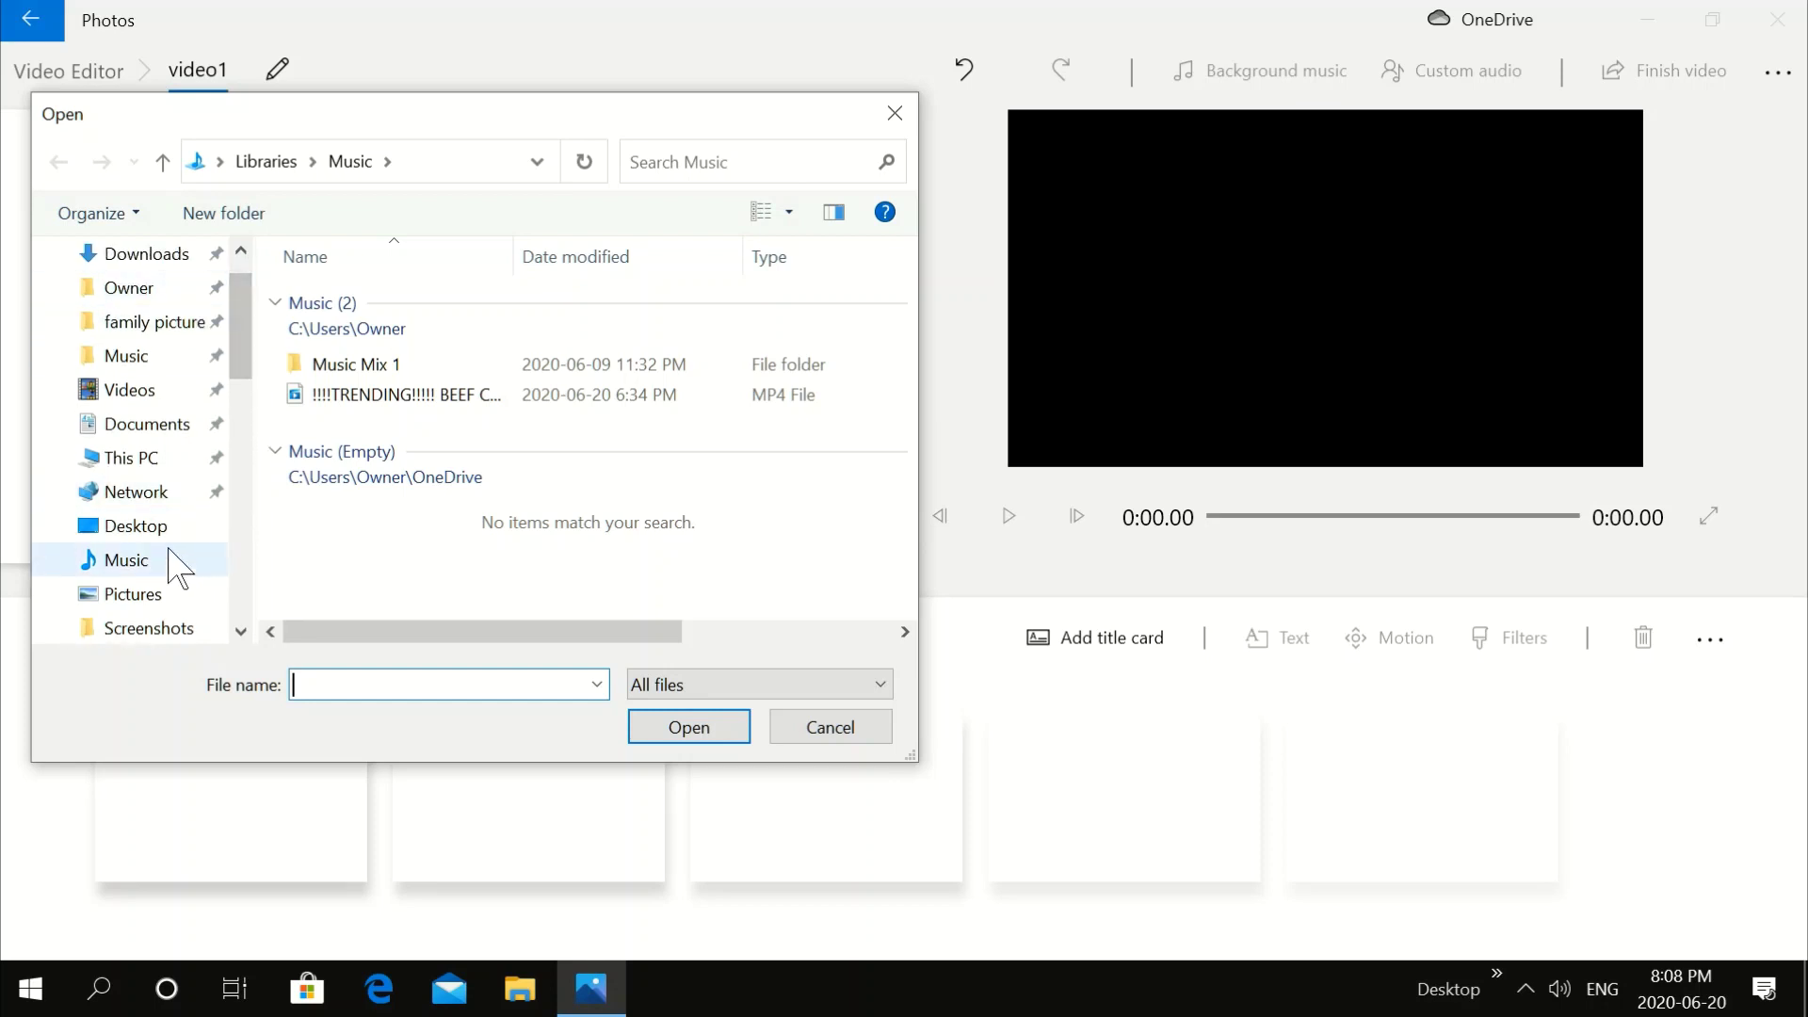
pyautogui.click(140, 568)
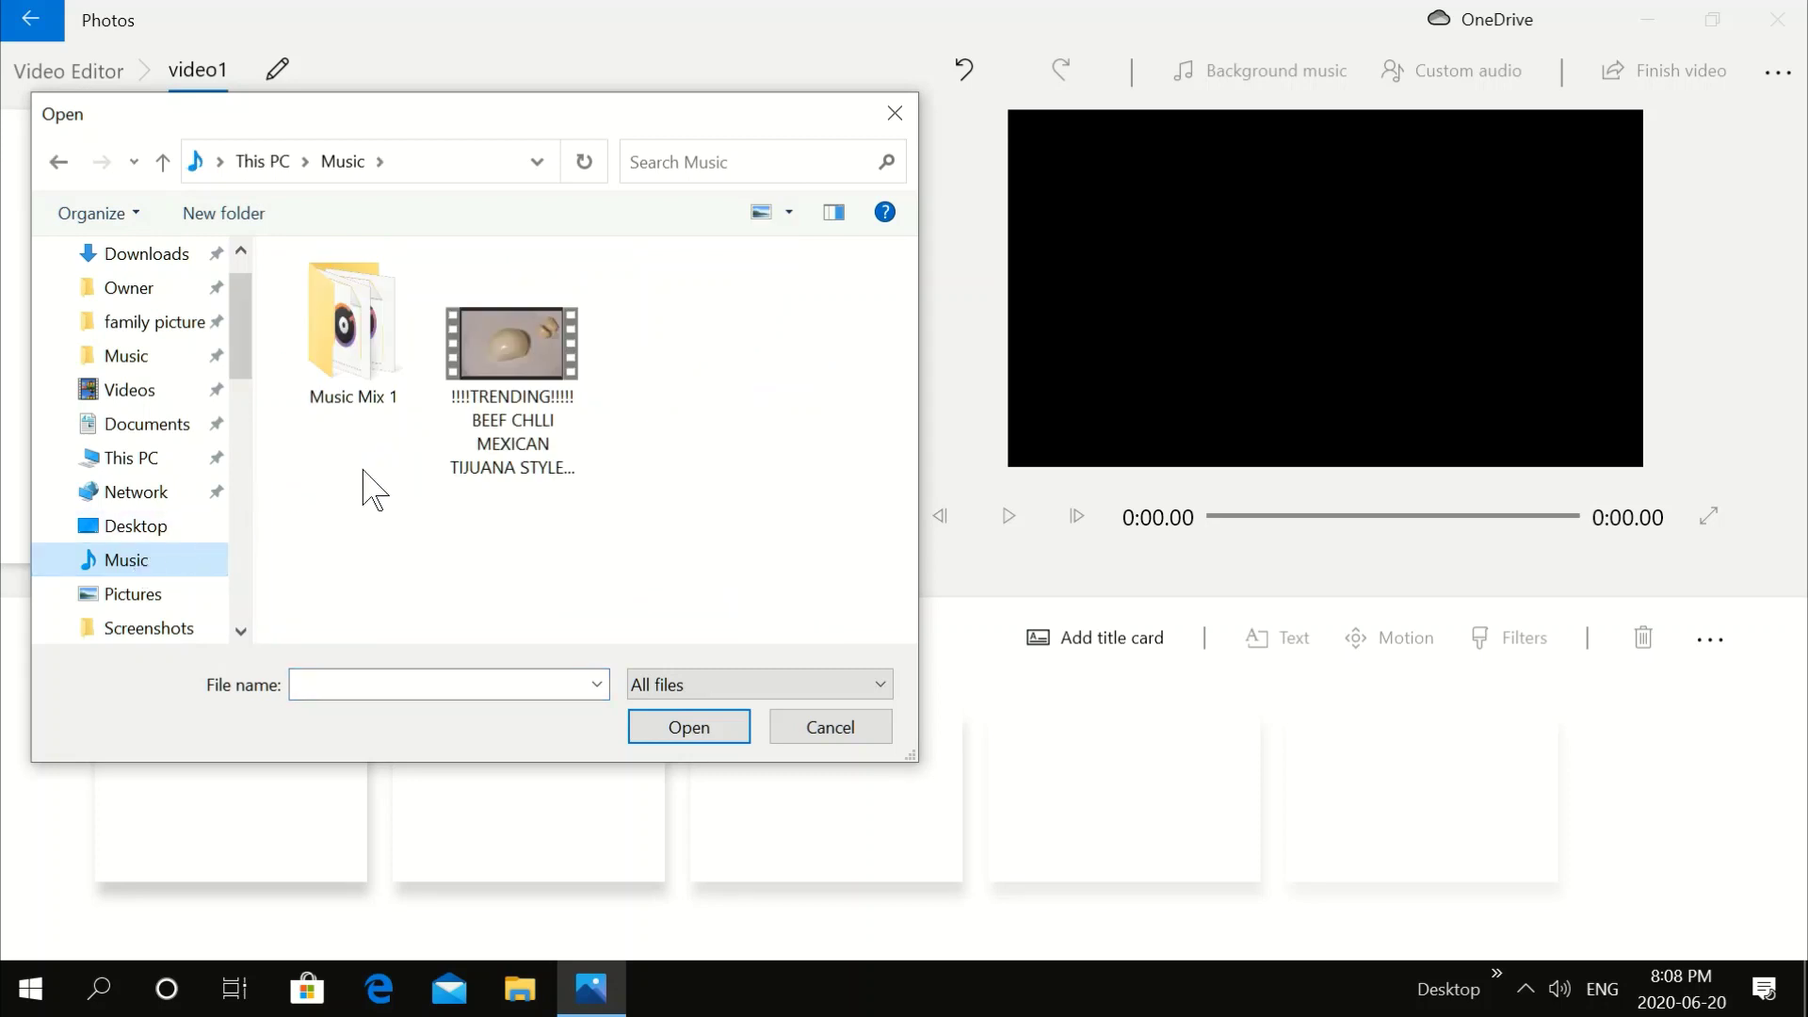
pyautogui.click(520, 345)
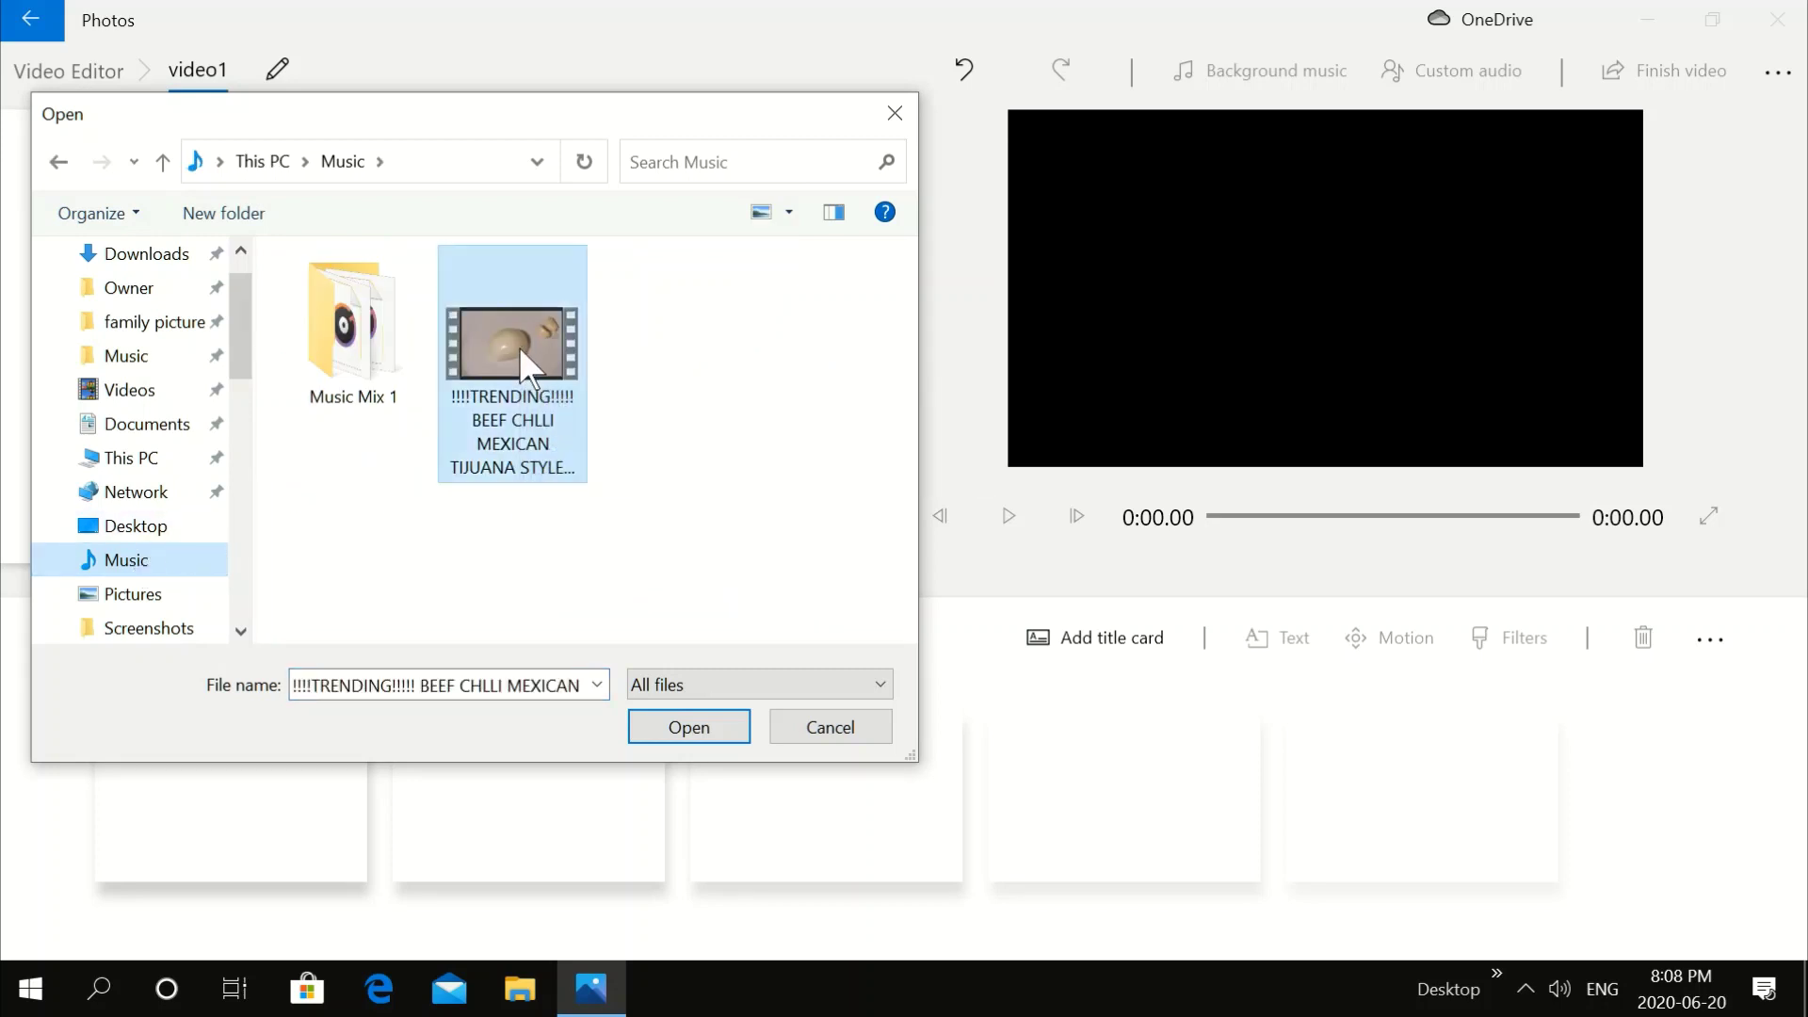
pyautogui.click(683, 726)
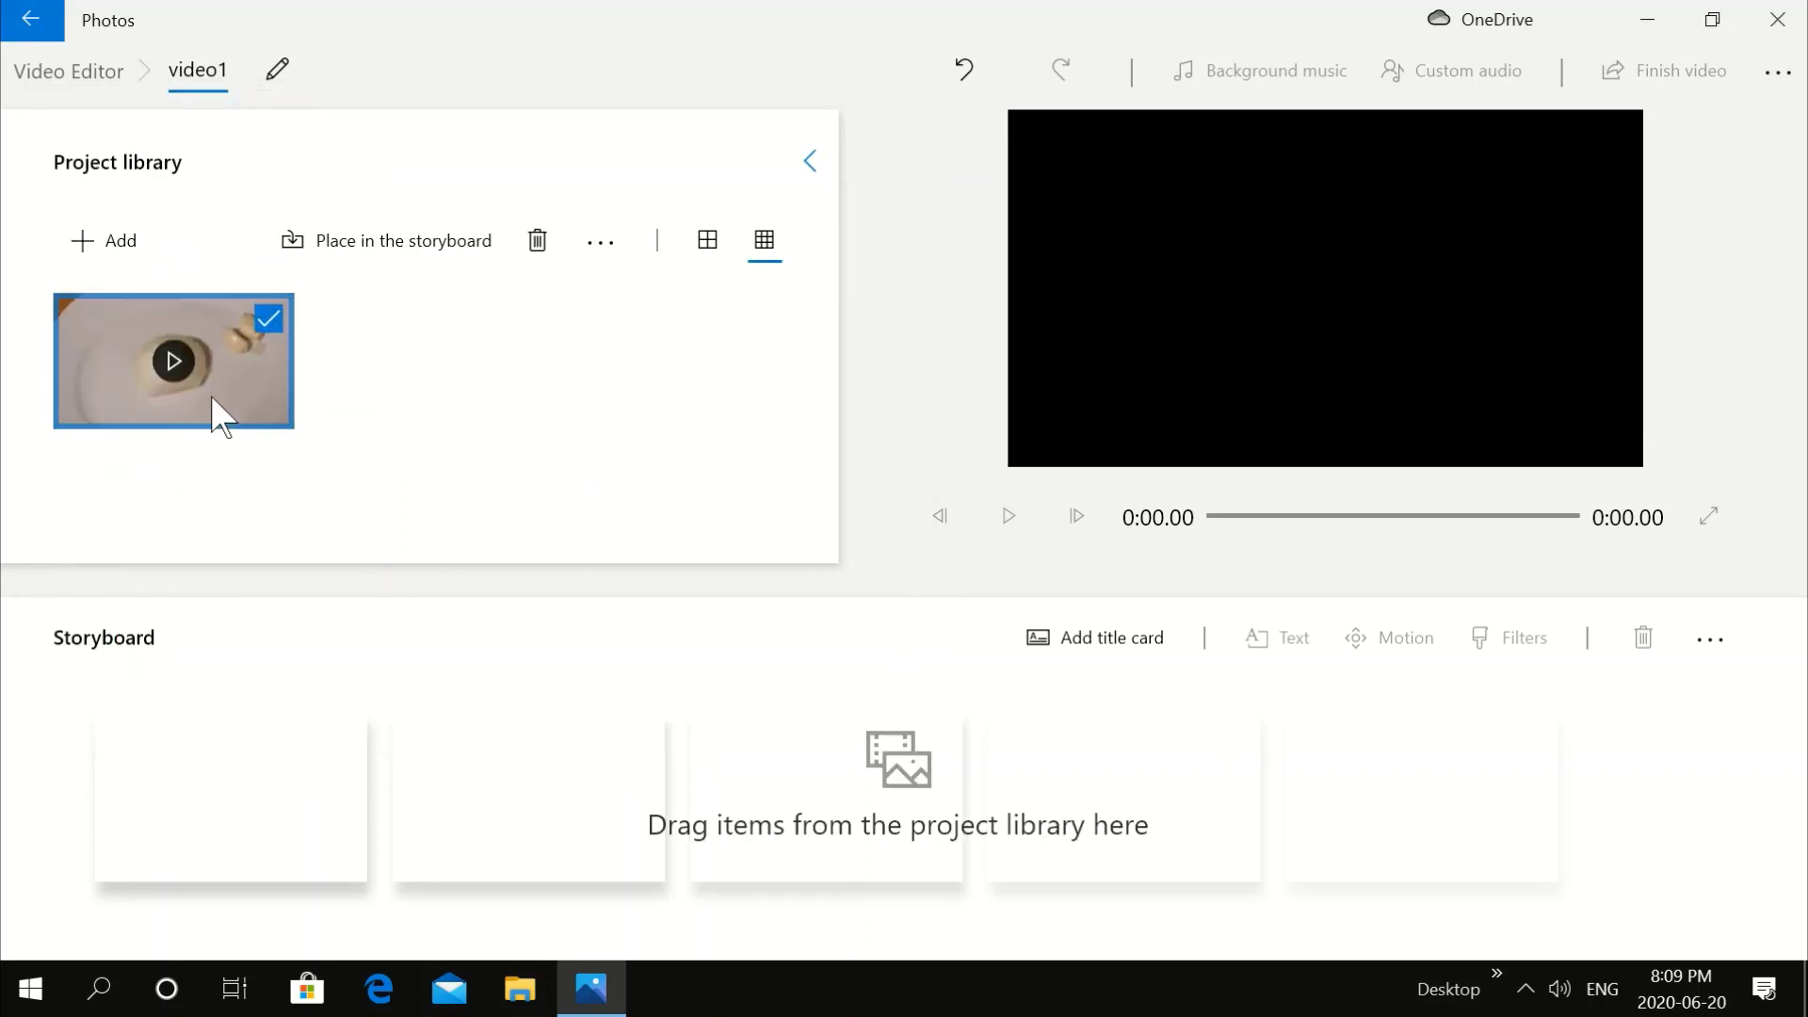
# Place the 5:07 clip on the storyboard and open Finish your video at High 1080p
pyautogui.click(363, 245)
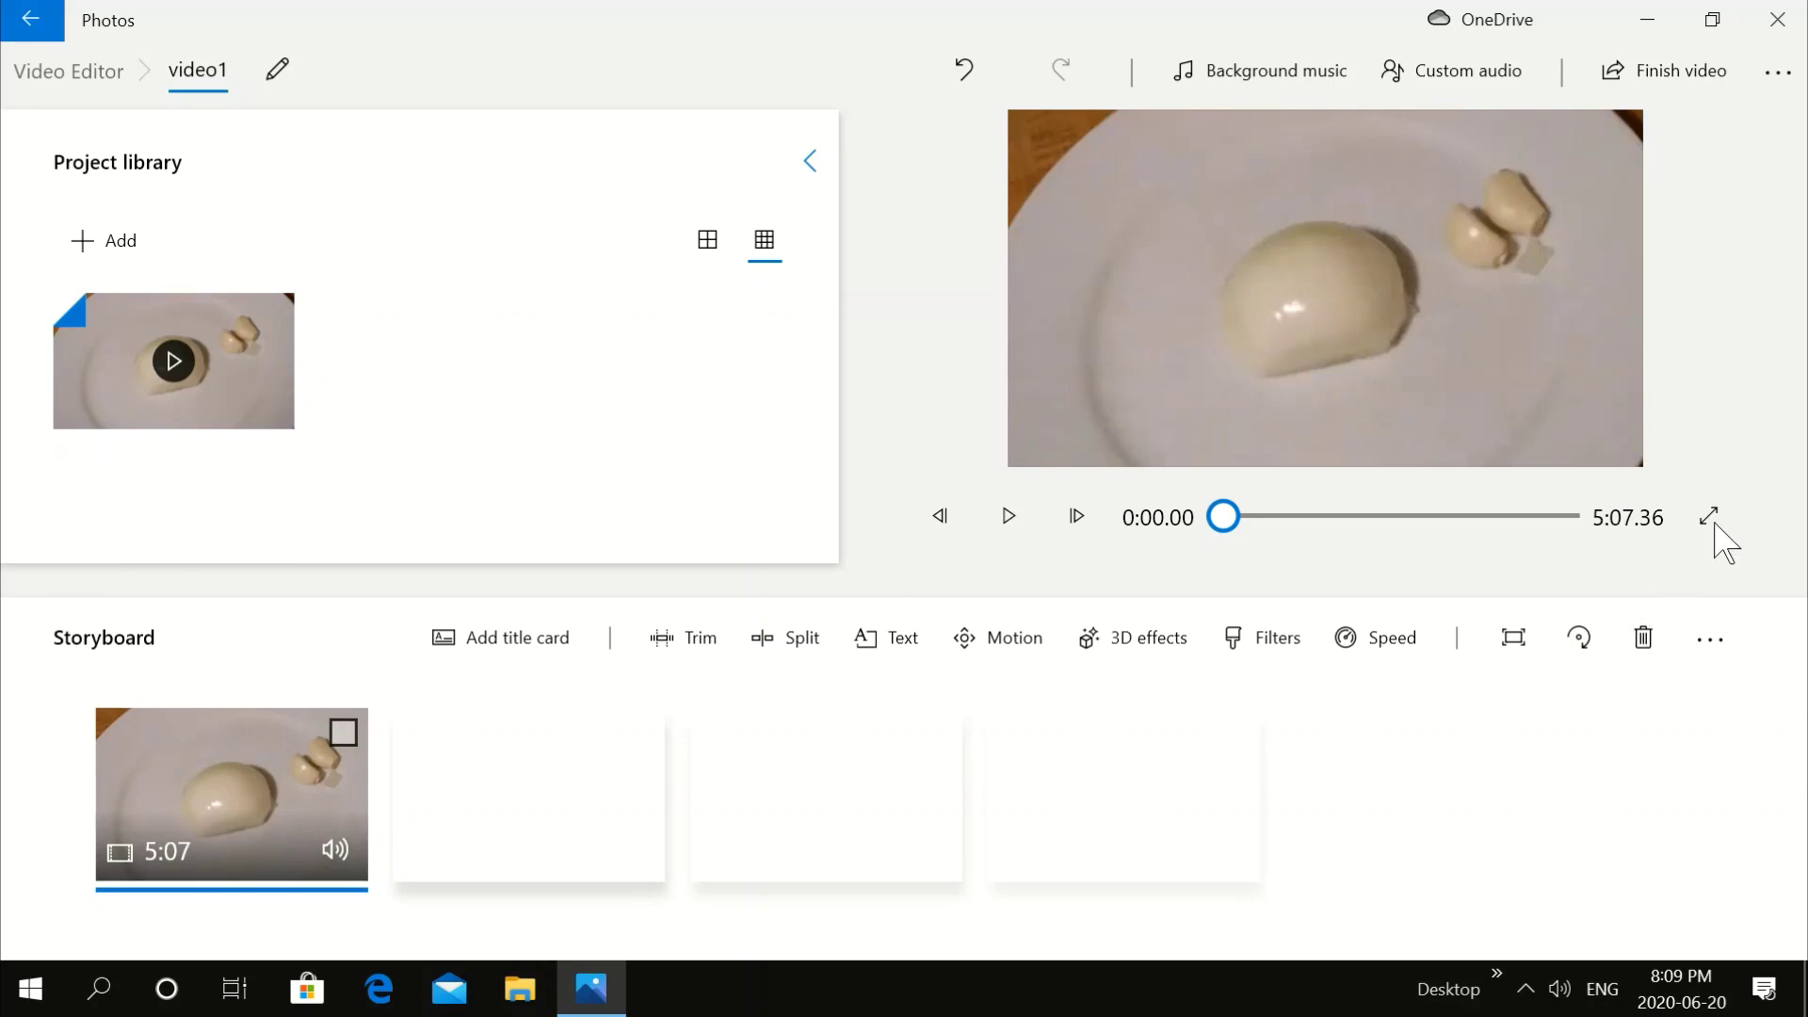
pyautogui.click(1665, 89)
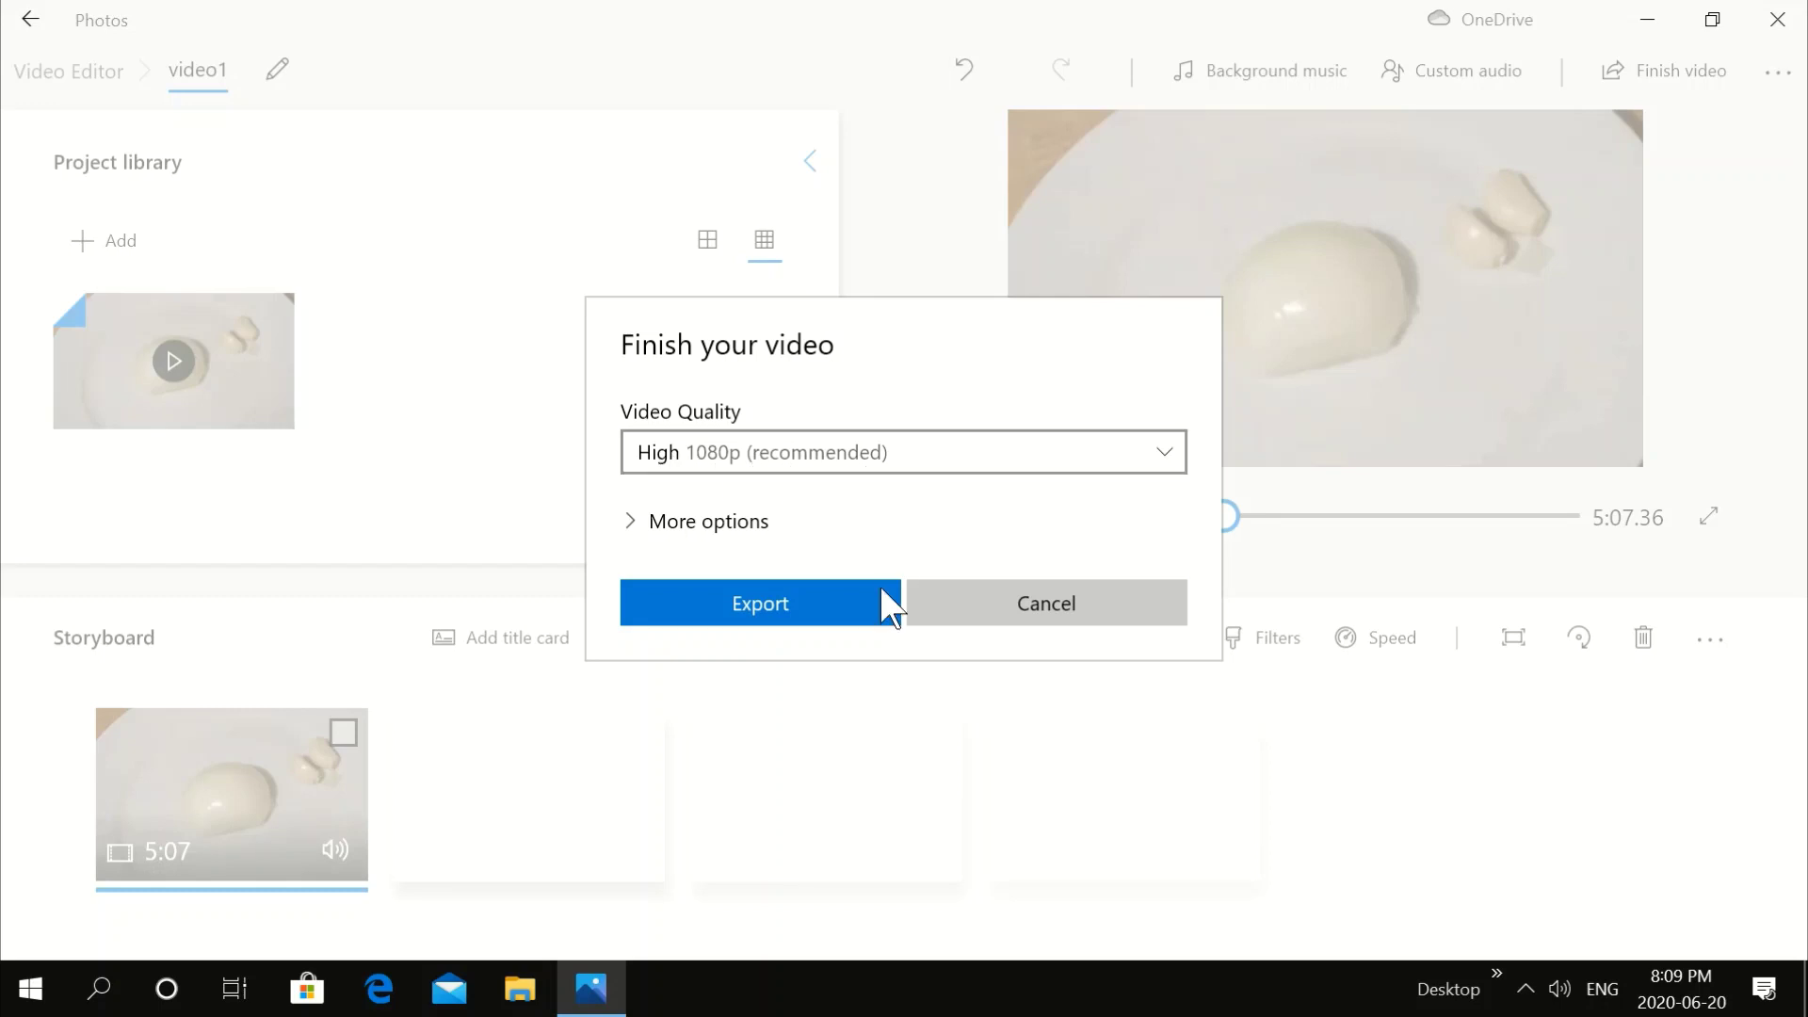
# Export the project at High 1080p into the Music folder as video1
pyautogui.click(760, 604)
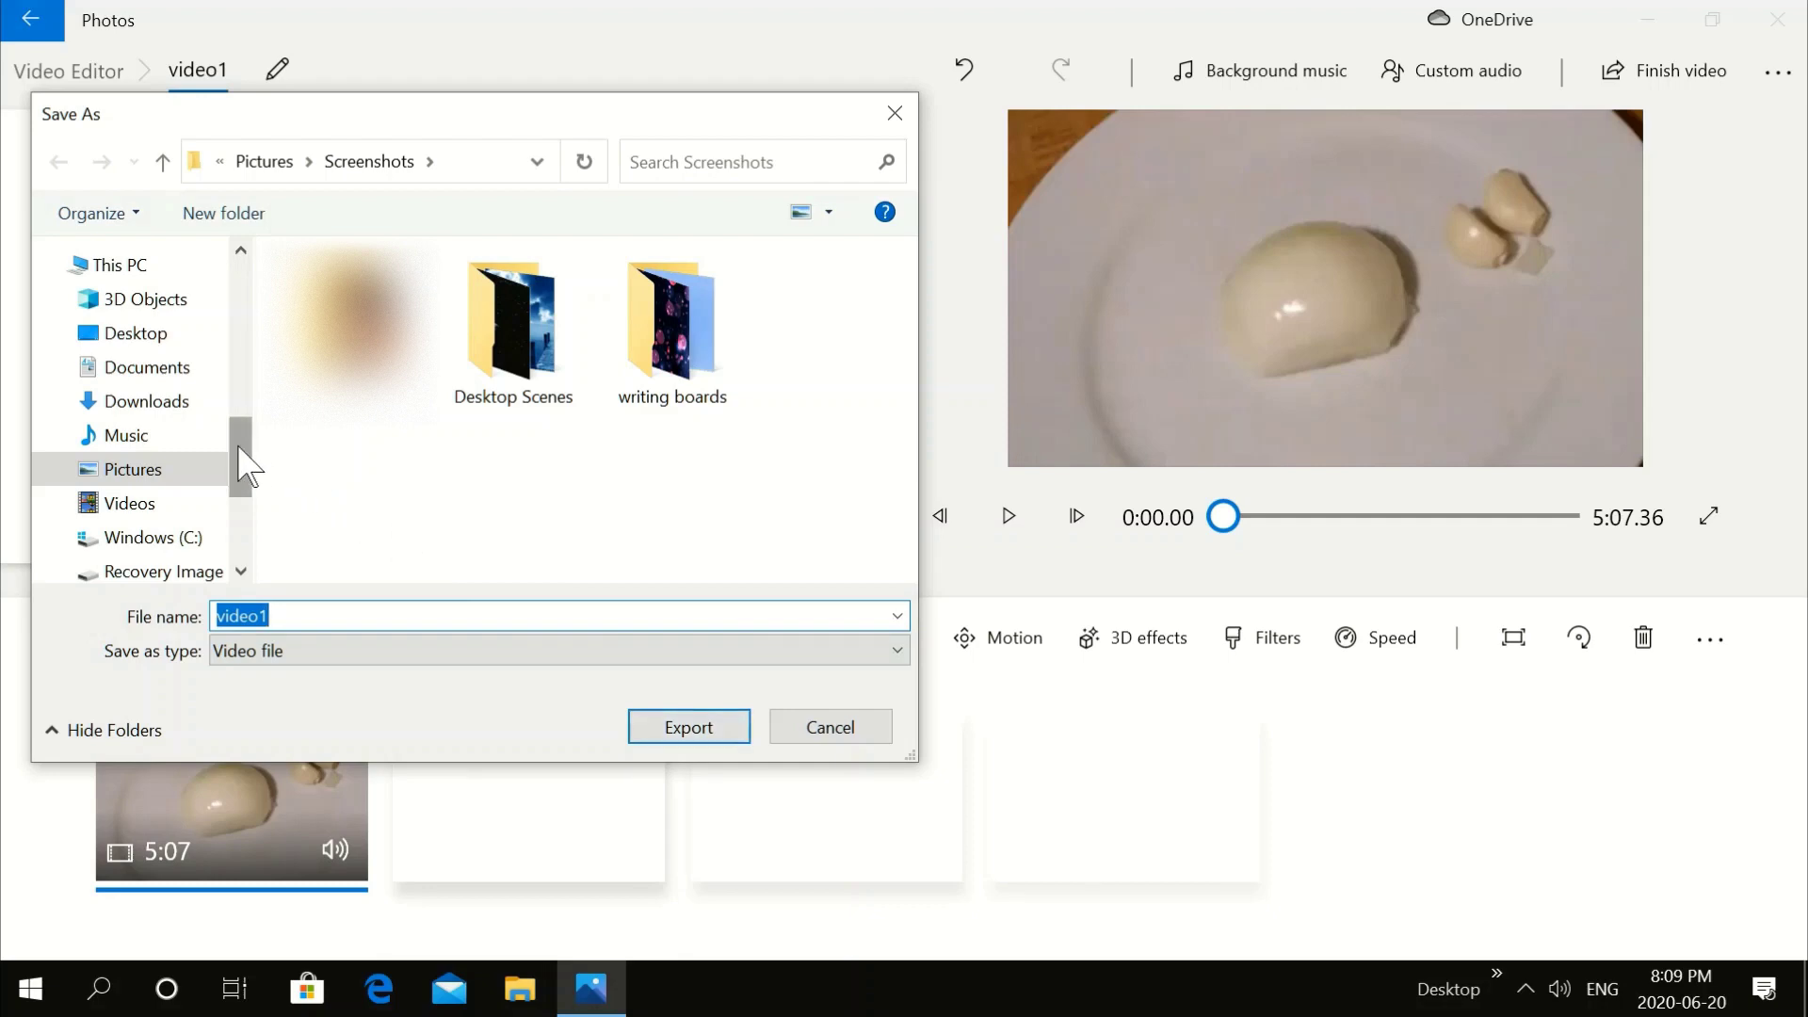
pyautogui.click(146, 441)
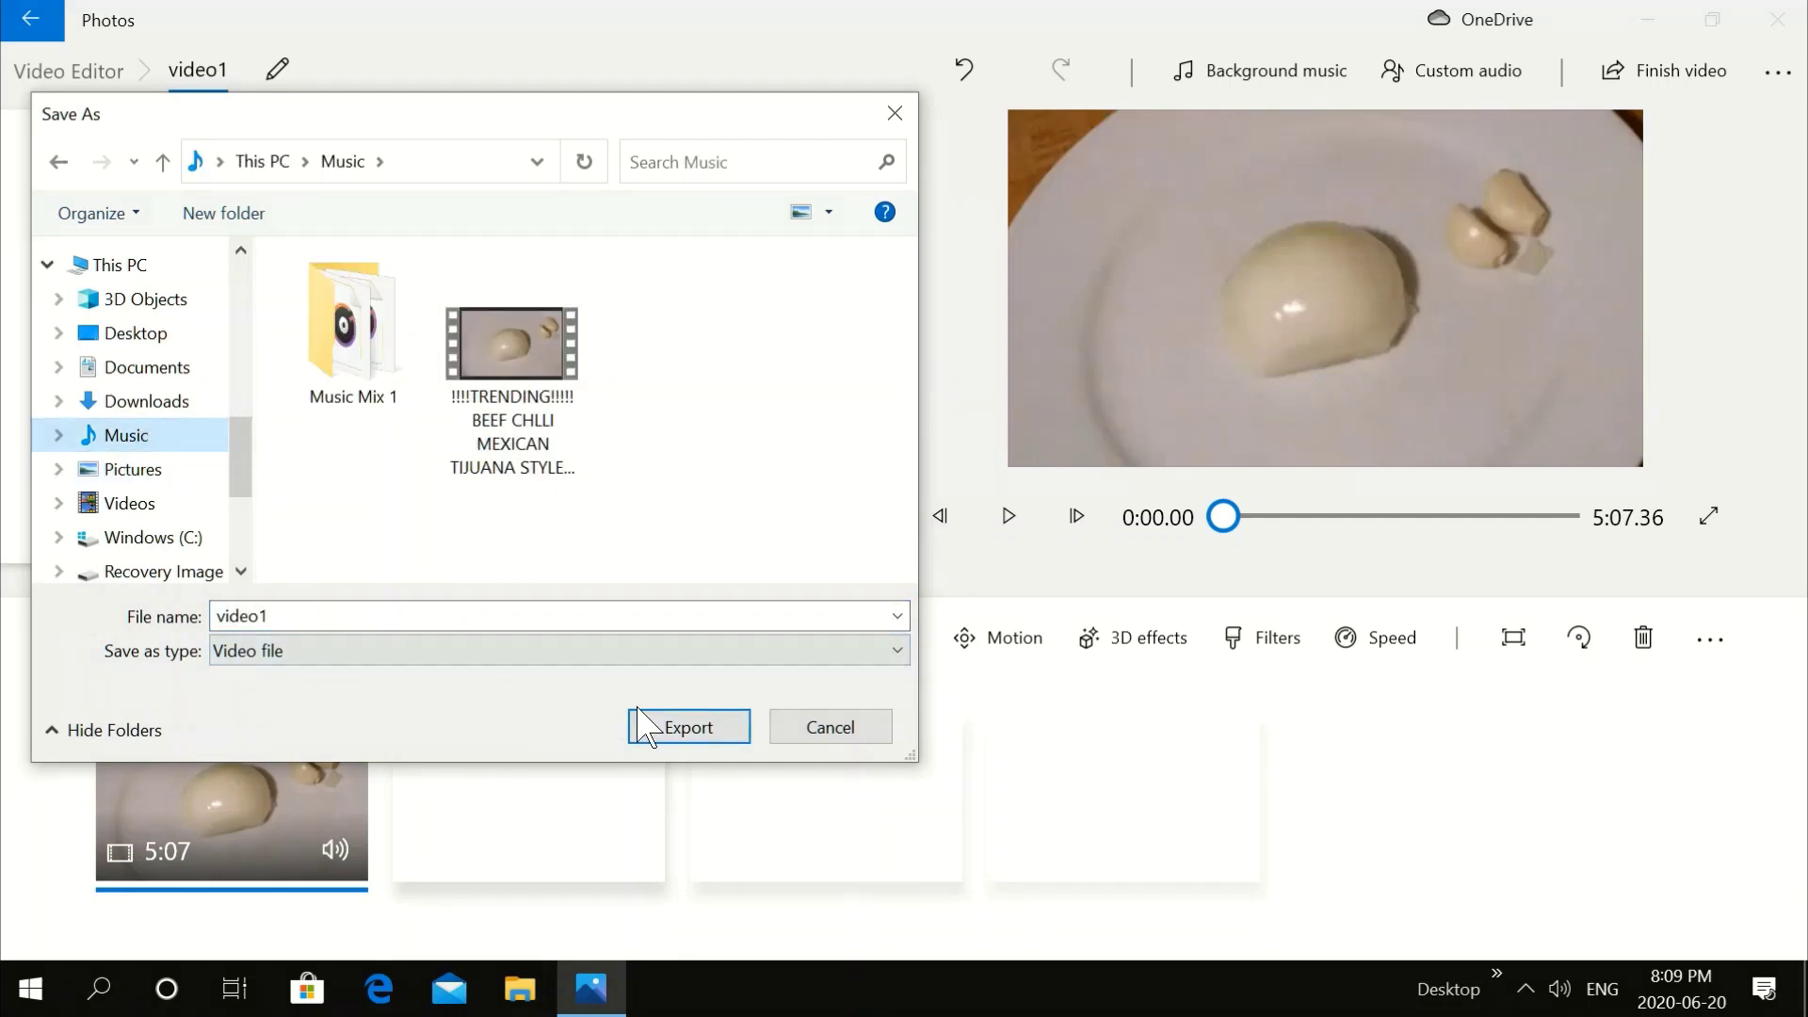
pyautogui.click(680, 737)
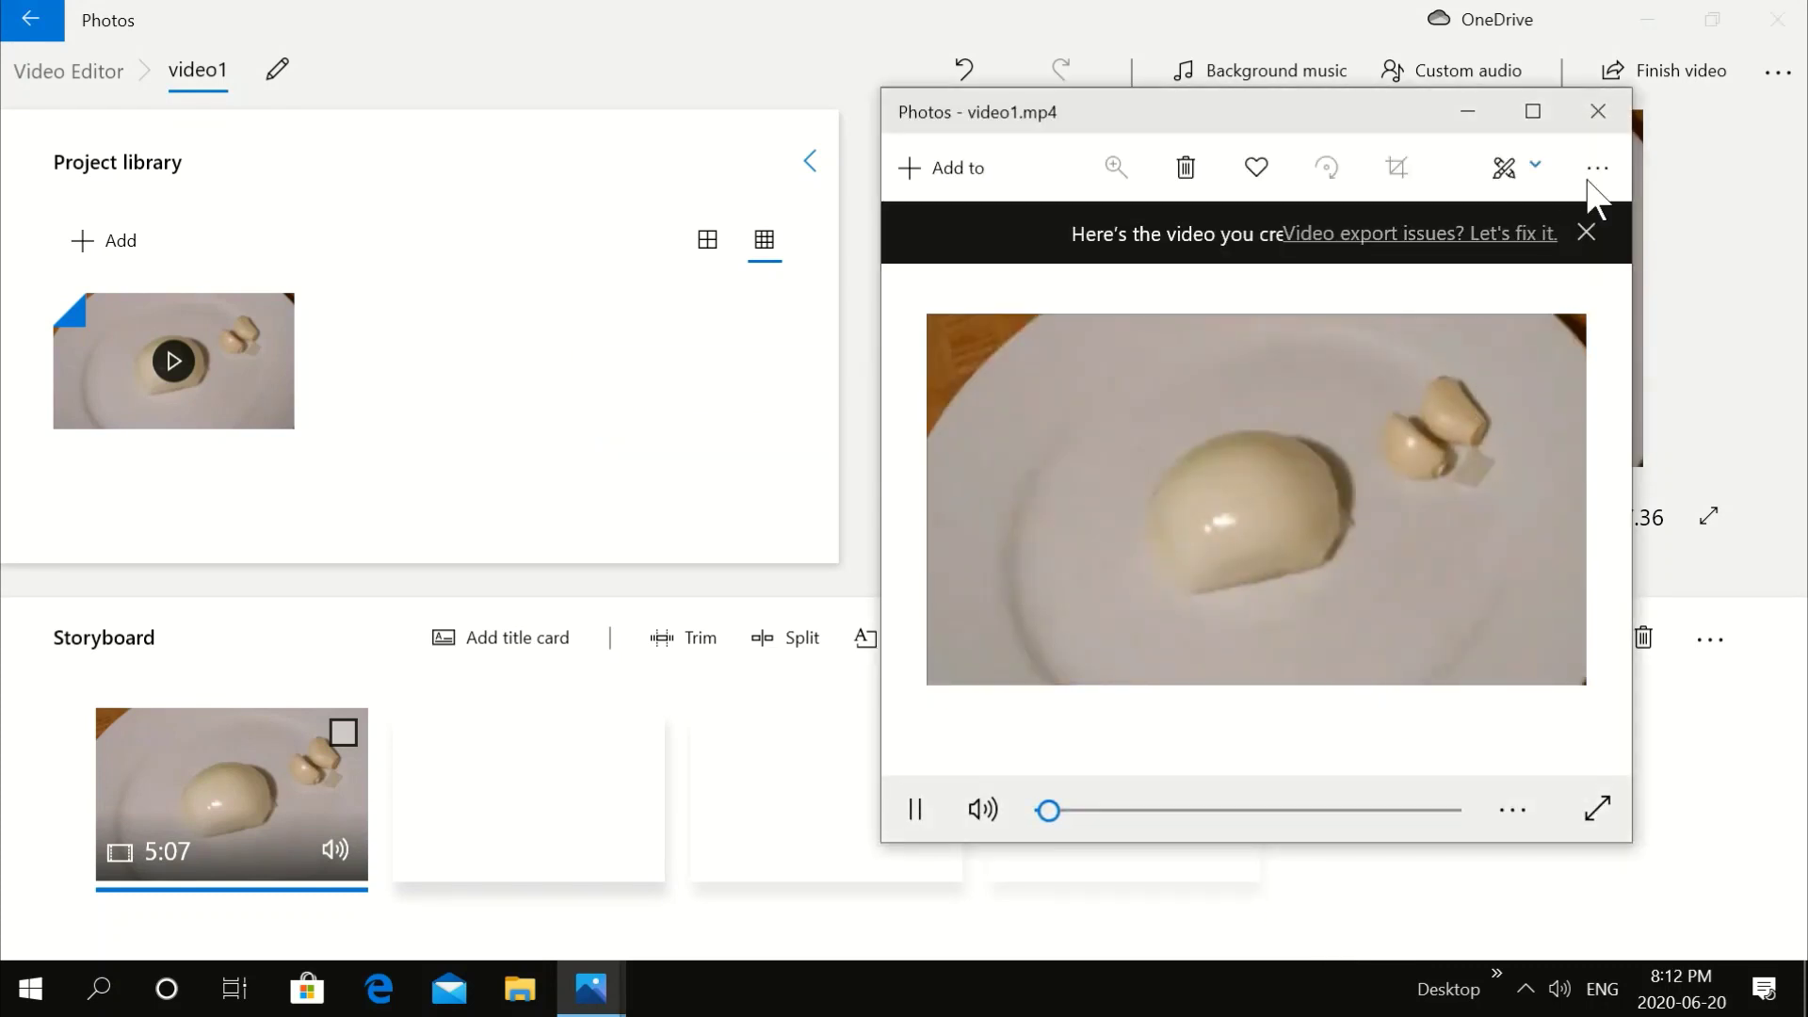
# Close the video1 viewer and remove all clips from the storyboard
pyautogui.click(1596, 111)
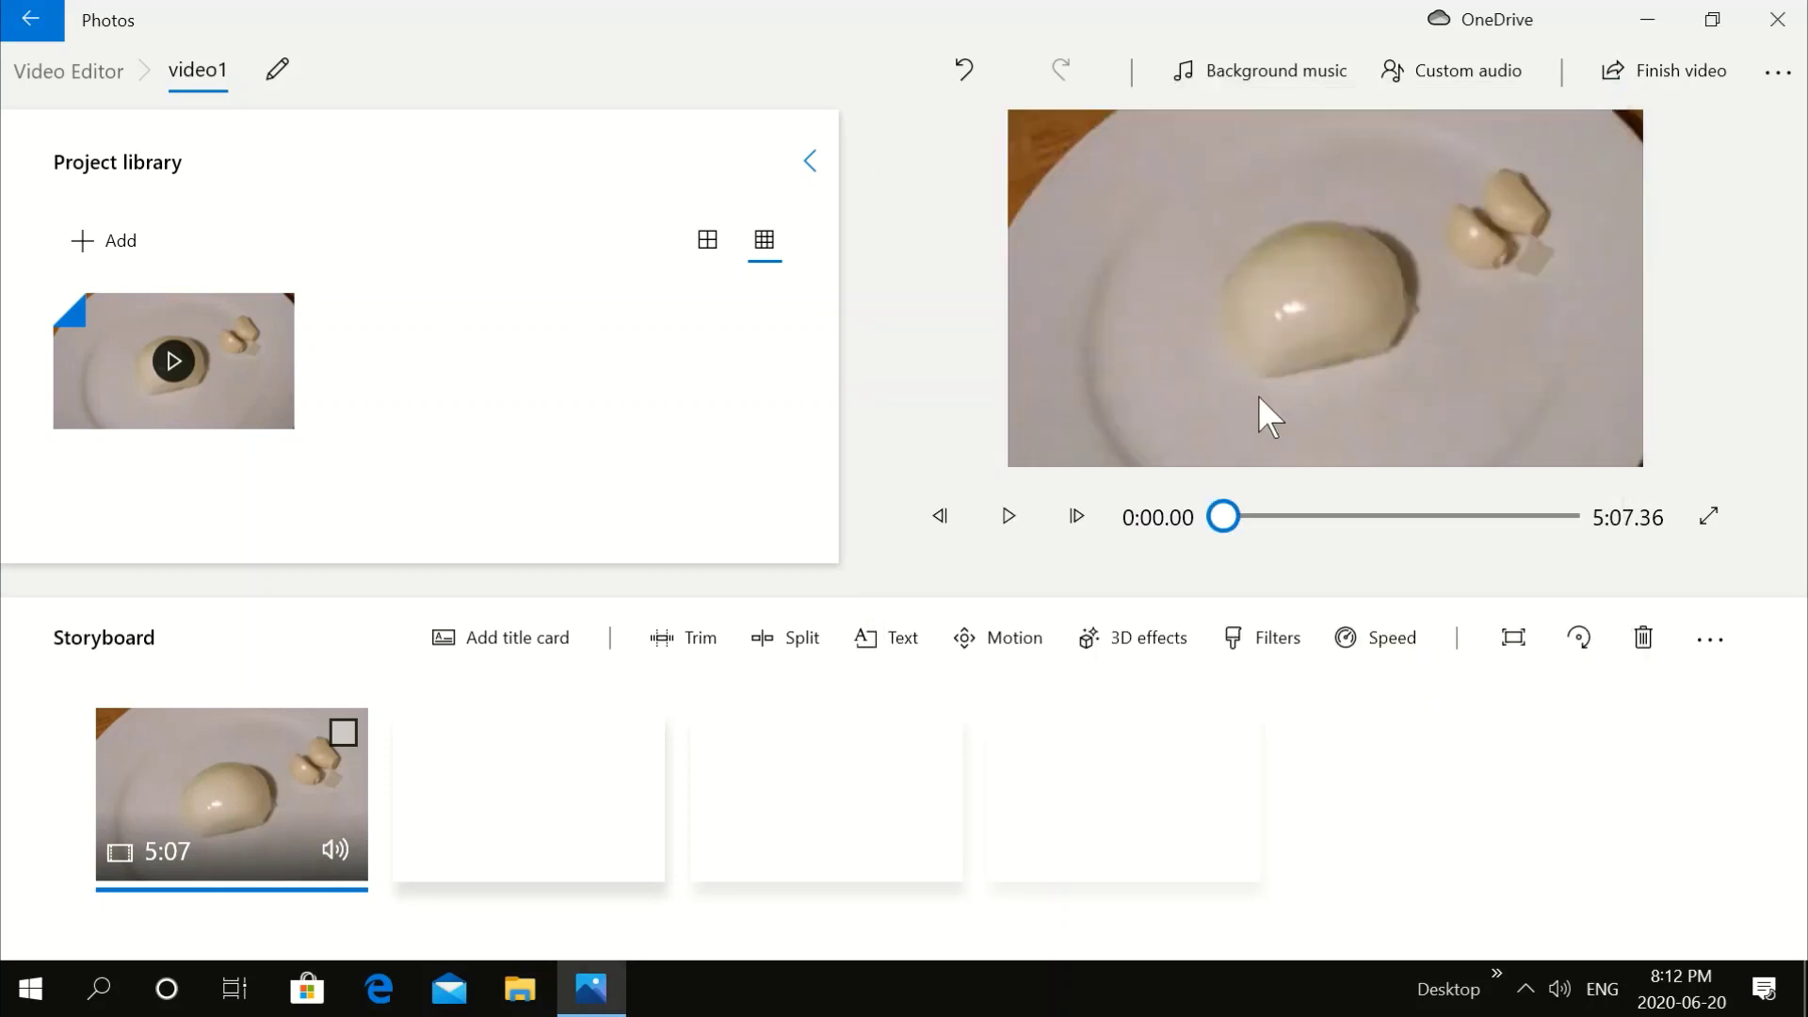
pyautogui.click(1704, 650)
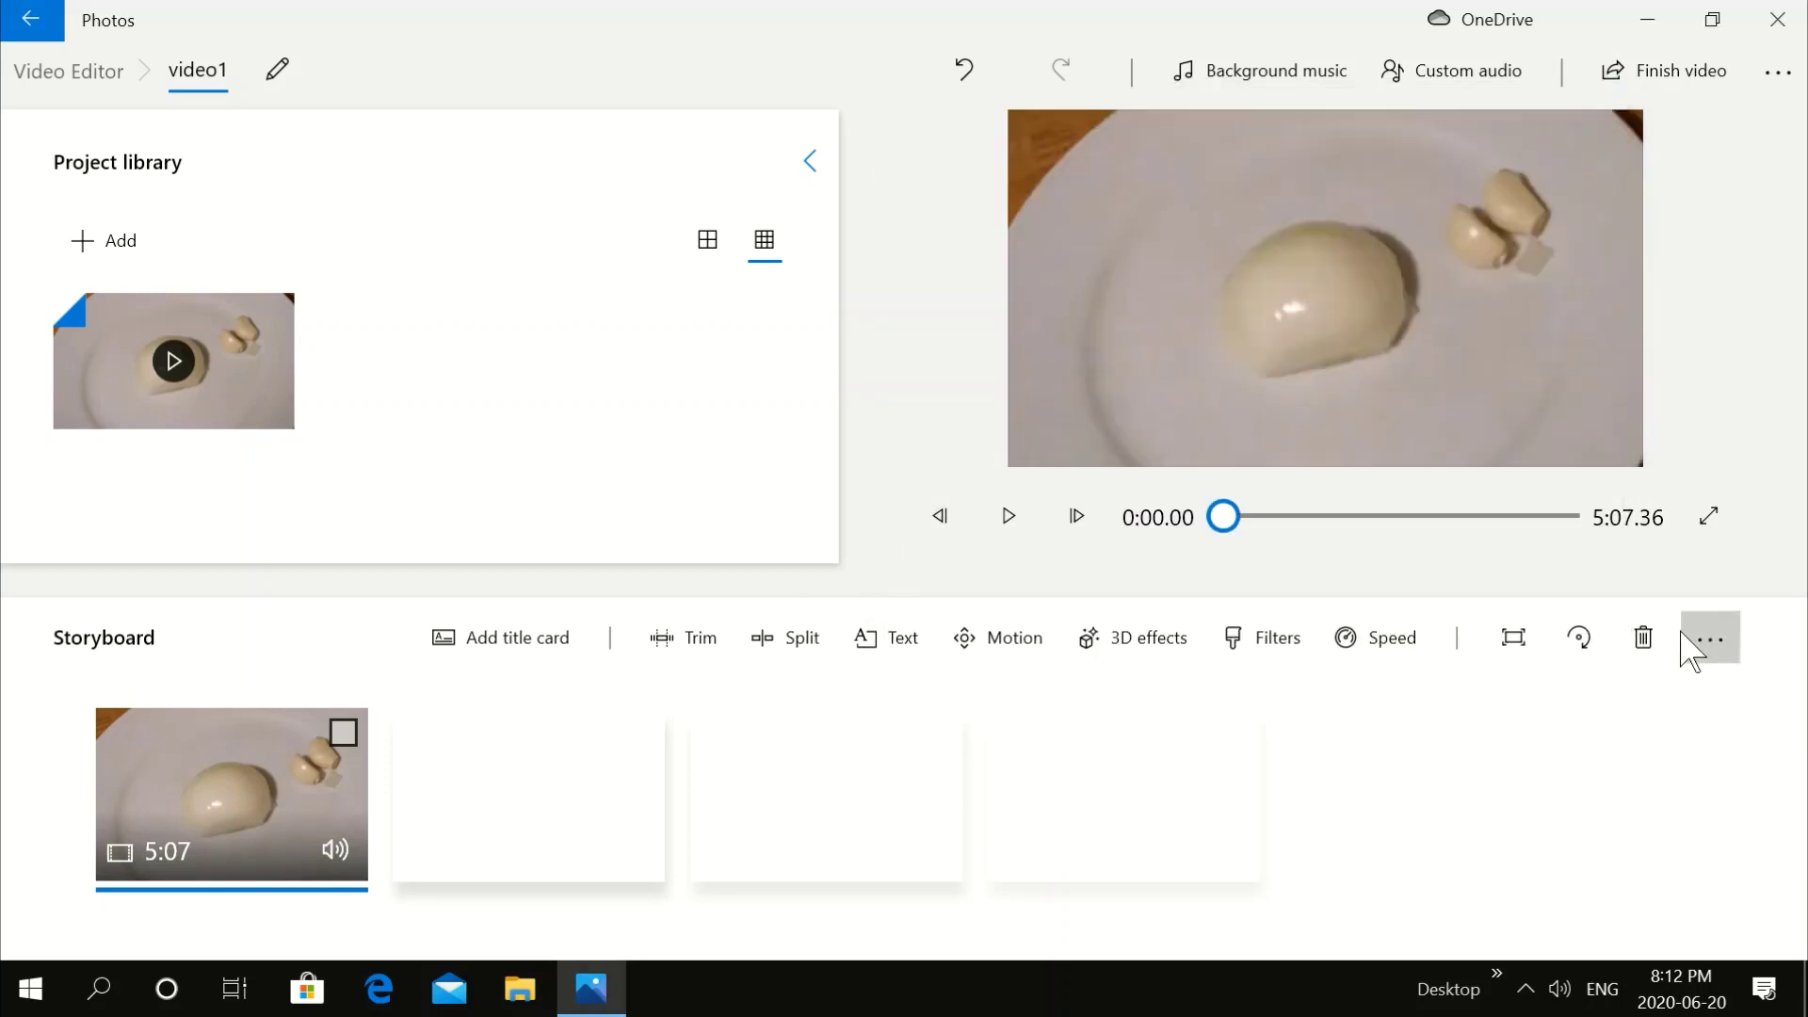
pyautogui.click(1612, 576)
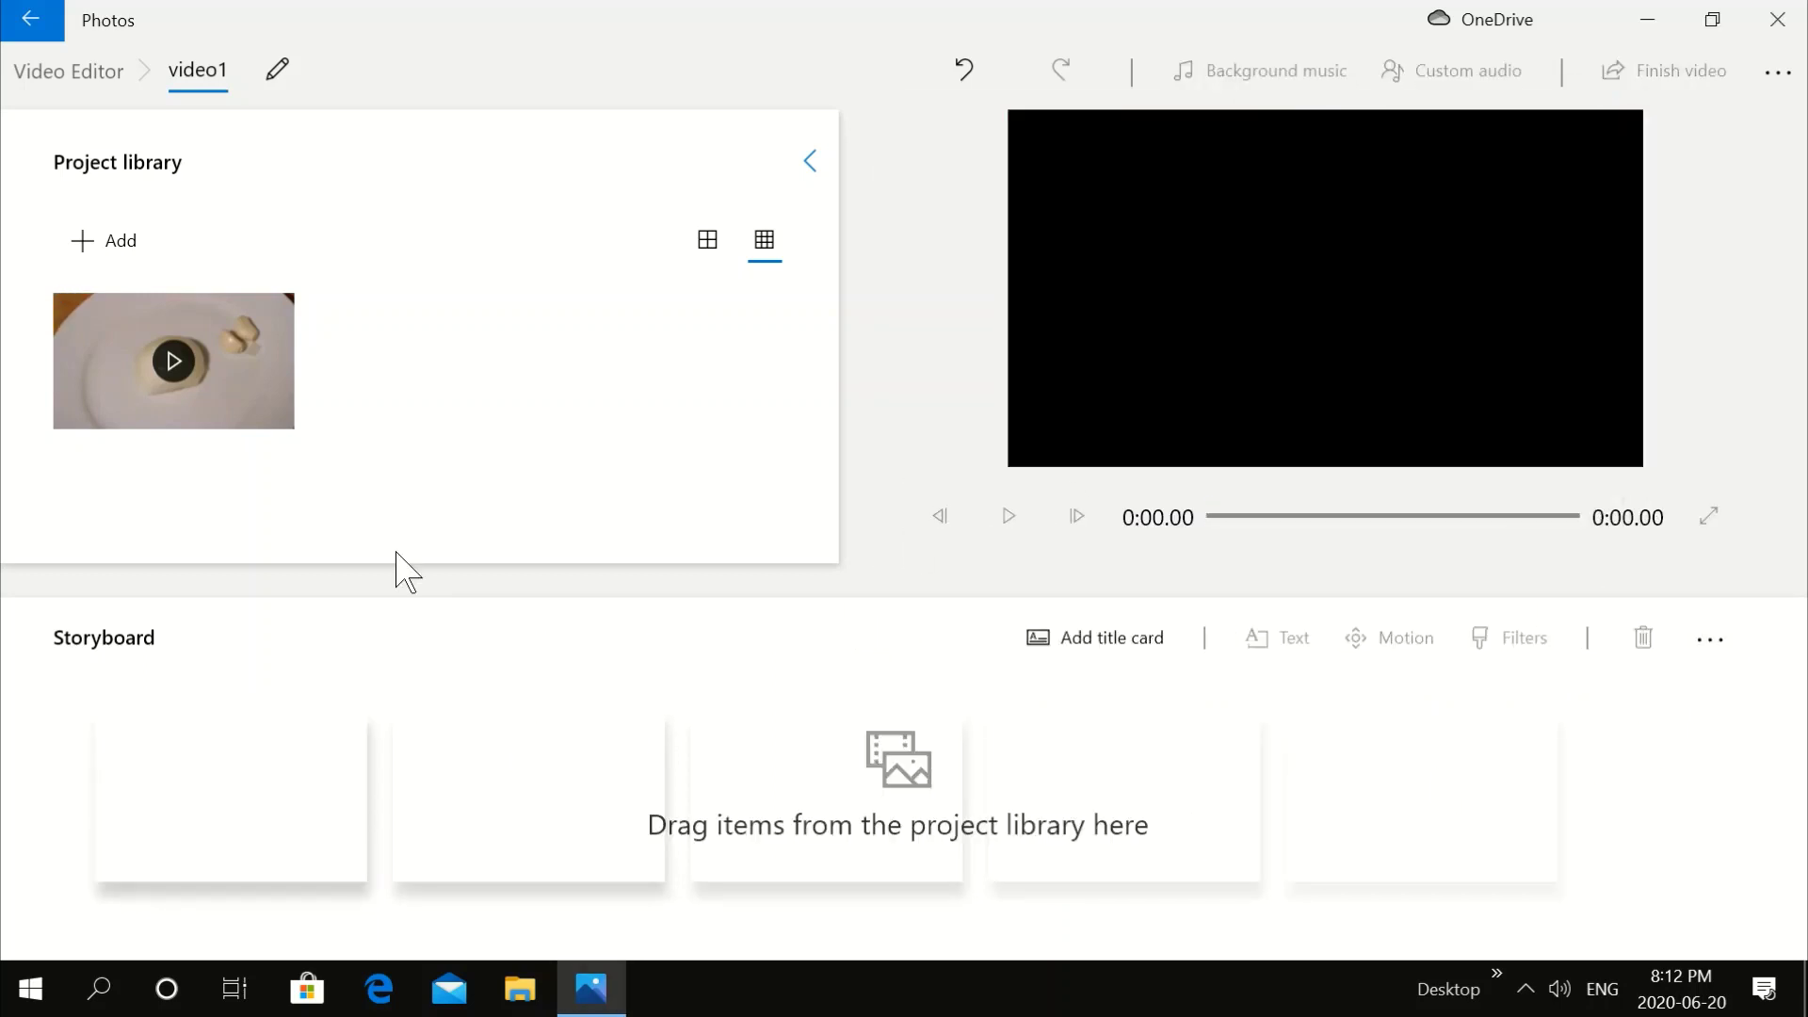
# Remove the clip from the project library and close Photos
pyautogui.rightClick(186, 370)
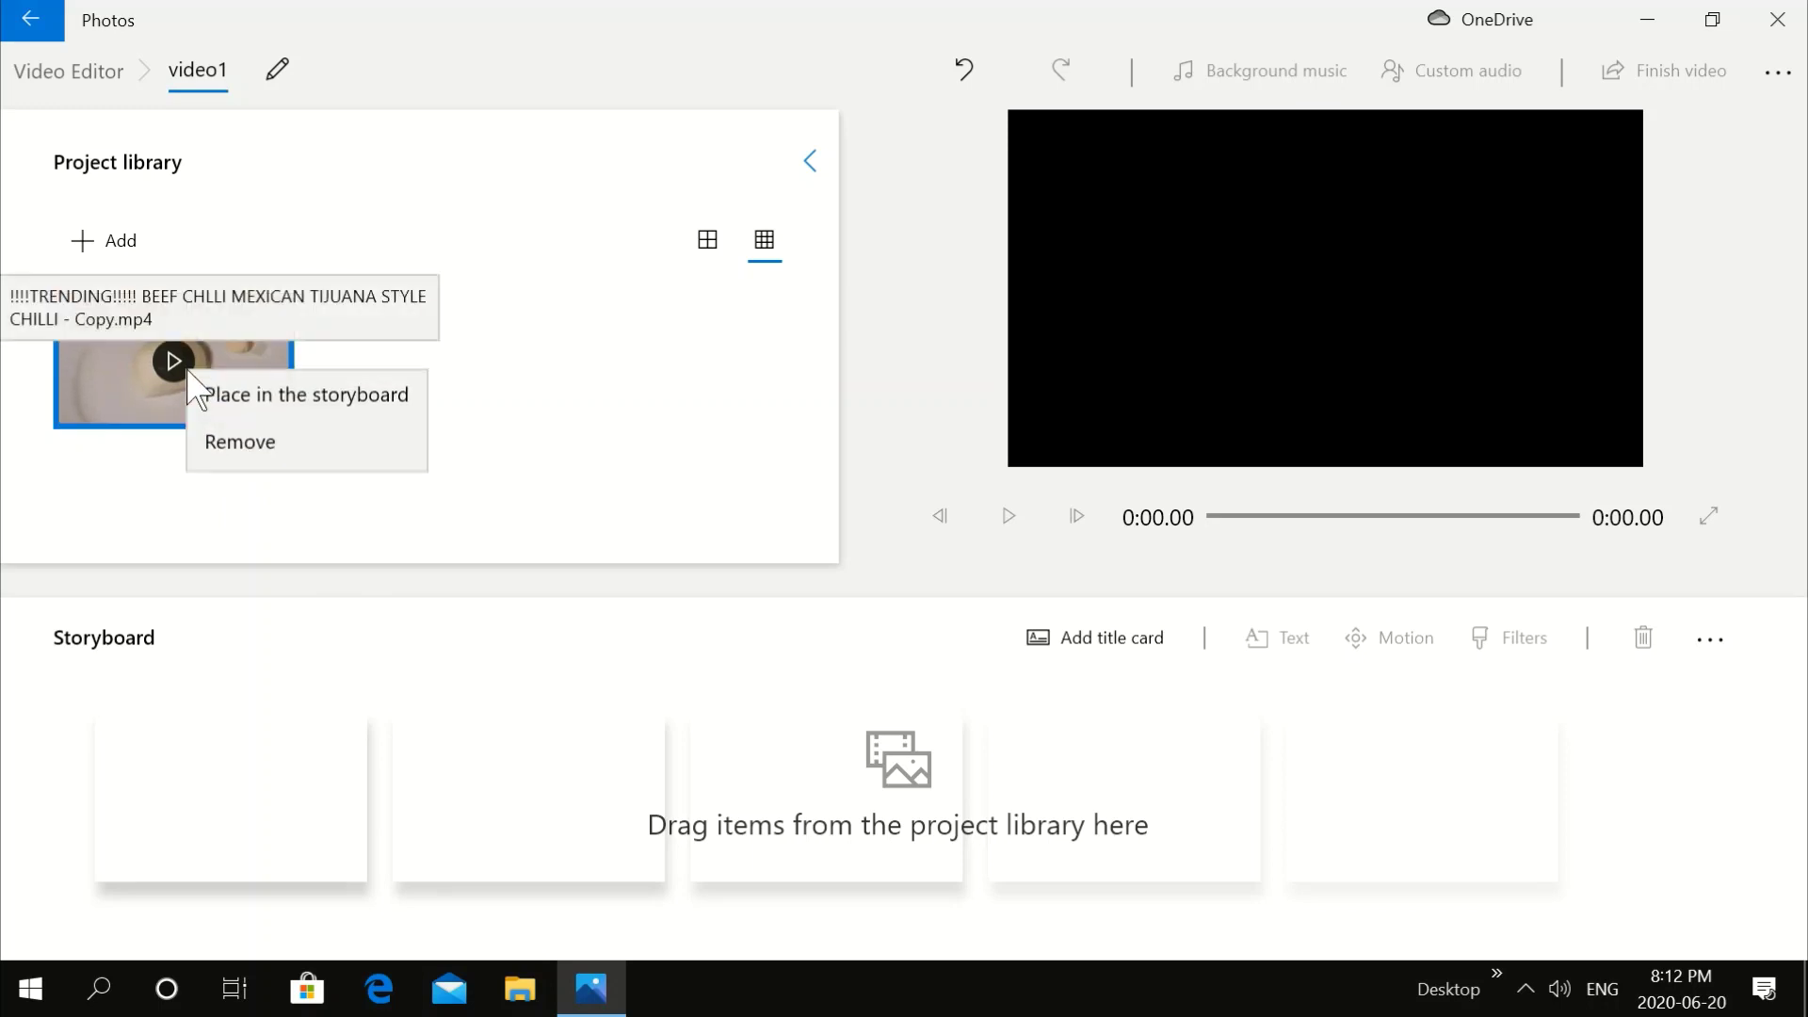
pyautogui.click(248, 450)
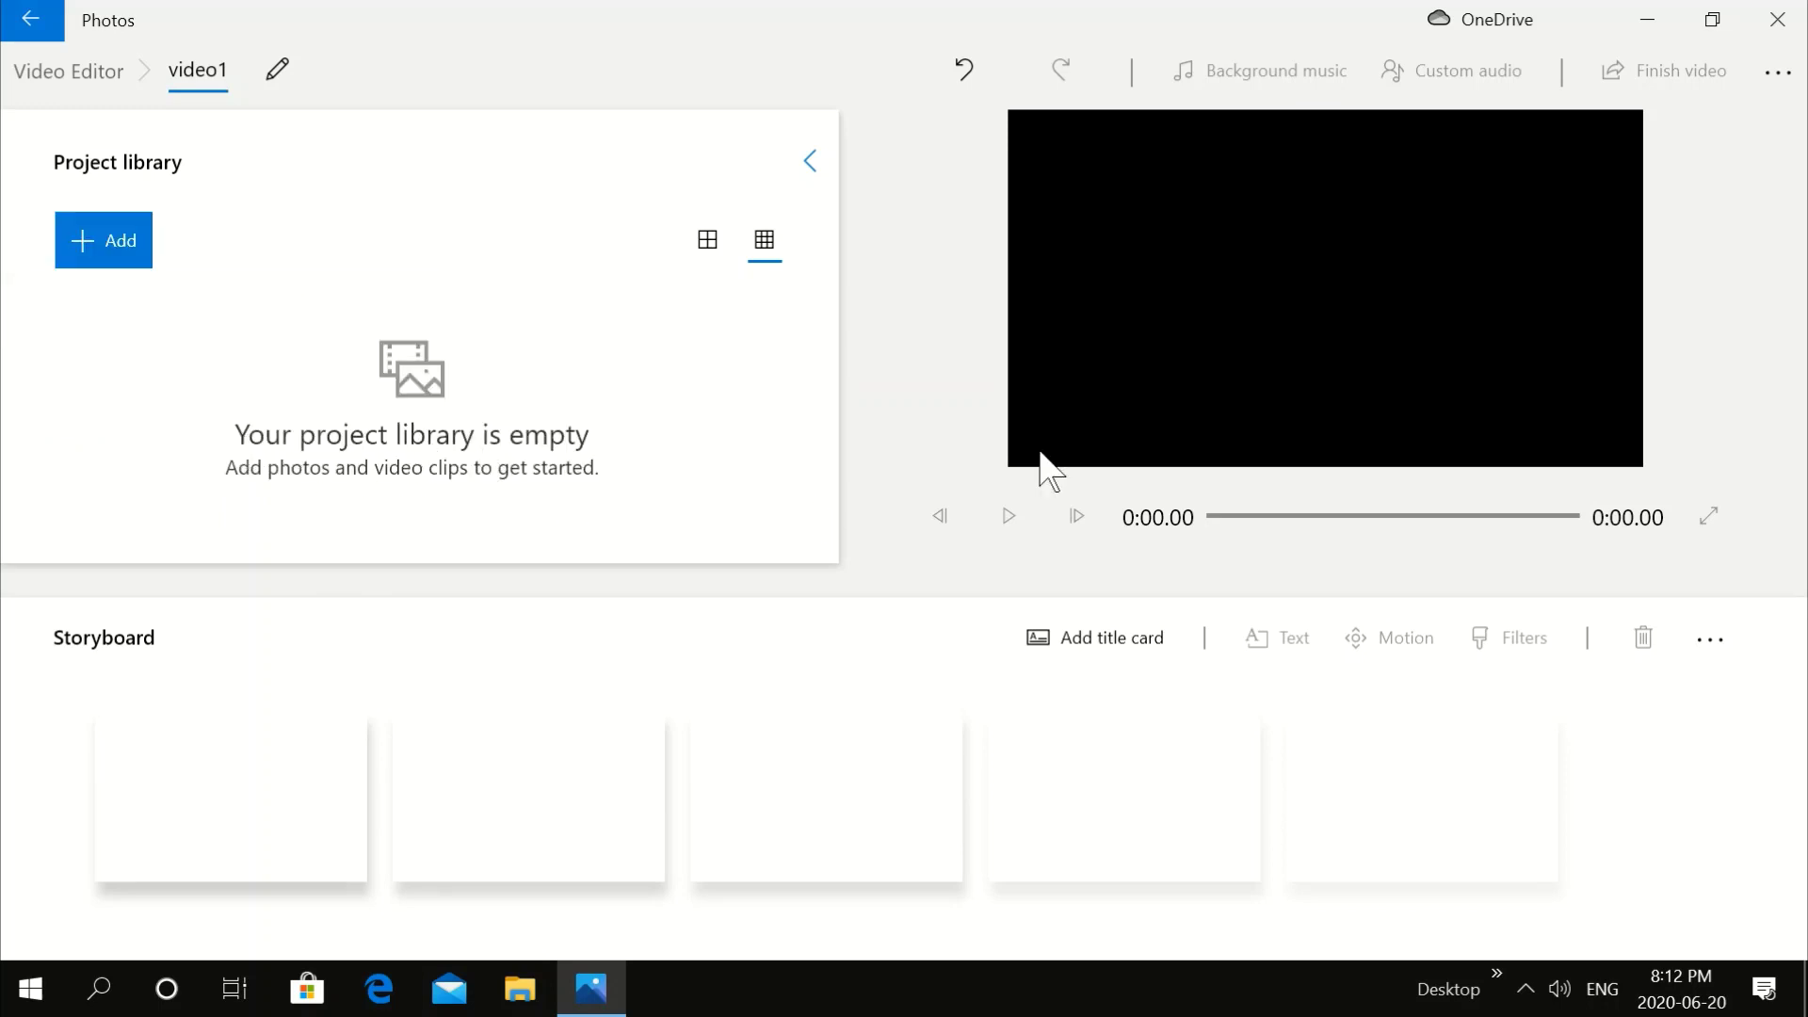
pyautogui.click(1781, 17)
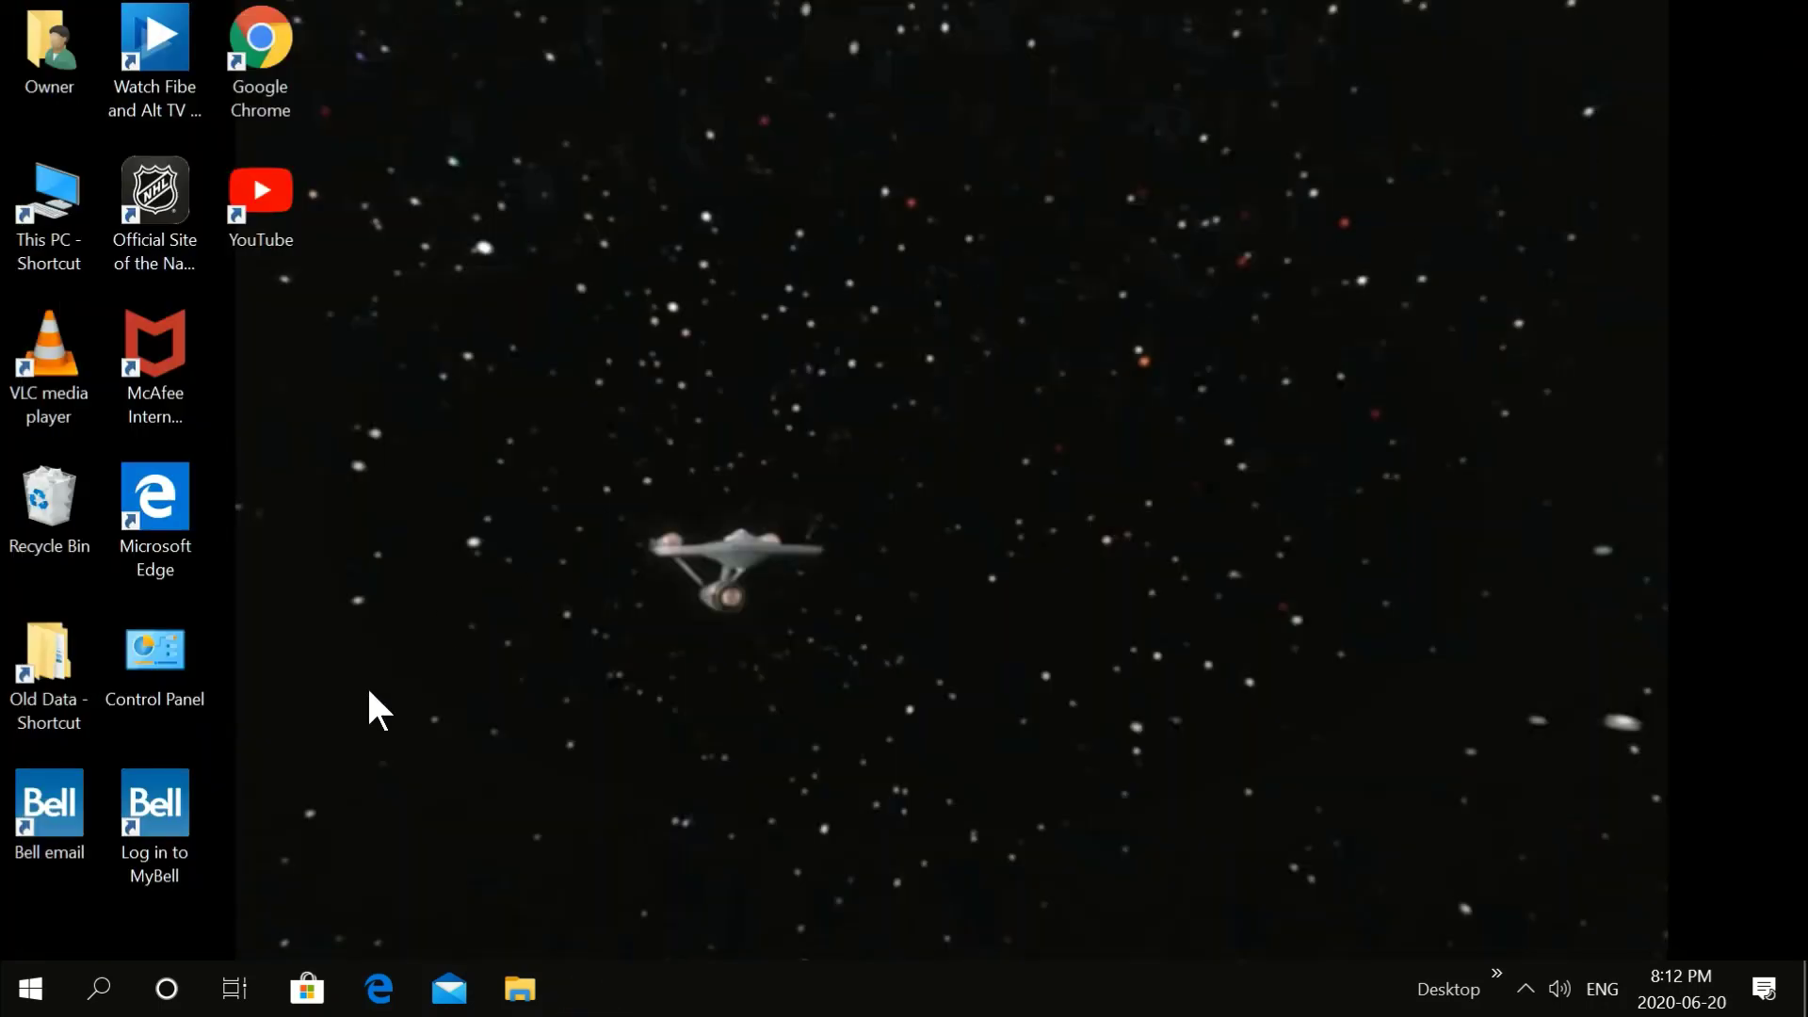
# Open the Music folder via the Owner folder and show the original TRENDING video's properties
pyautogui.doubleClick(41, 55)
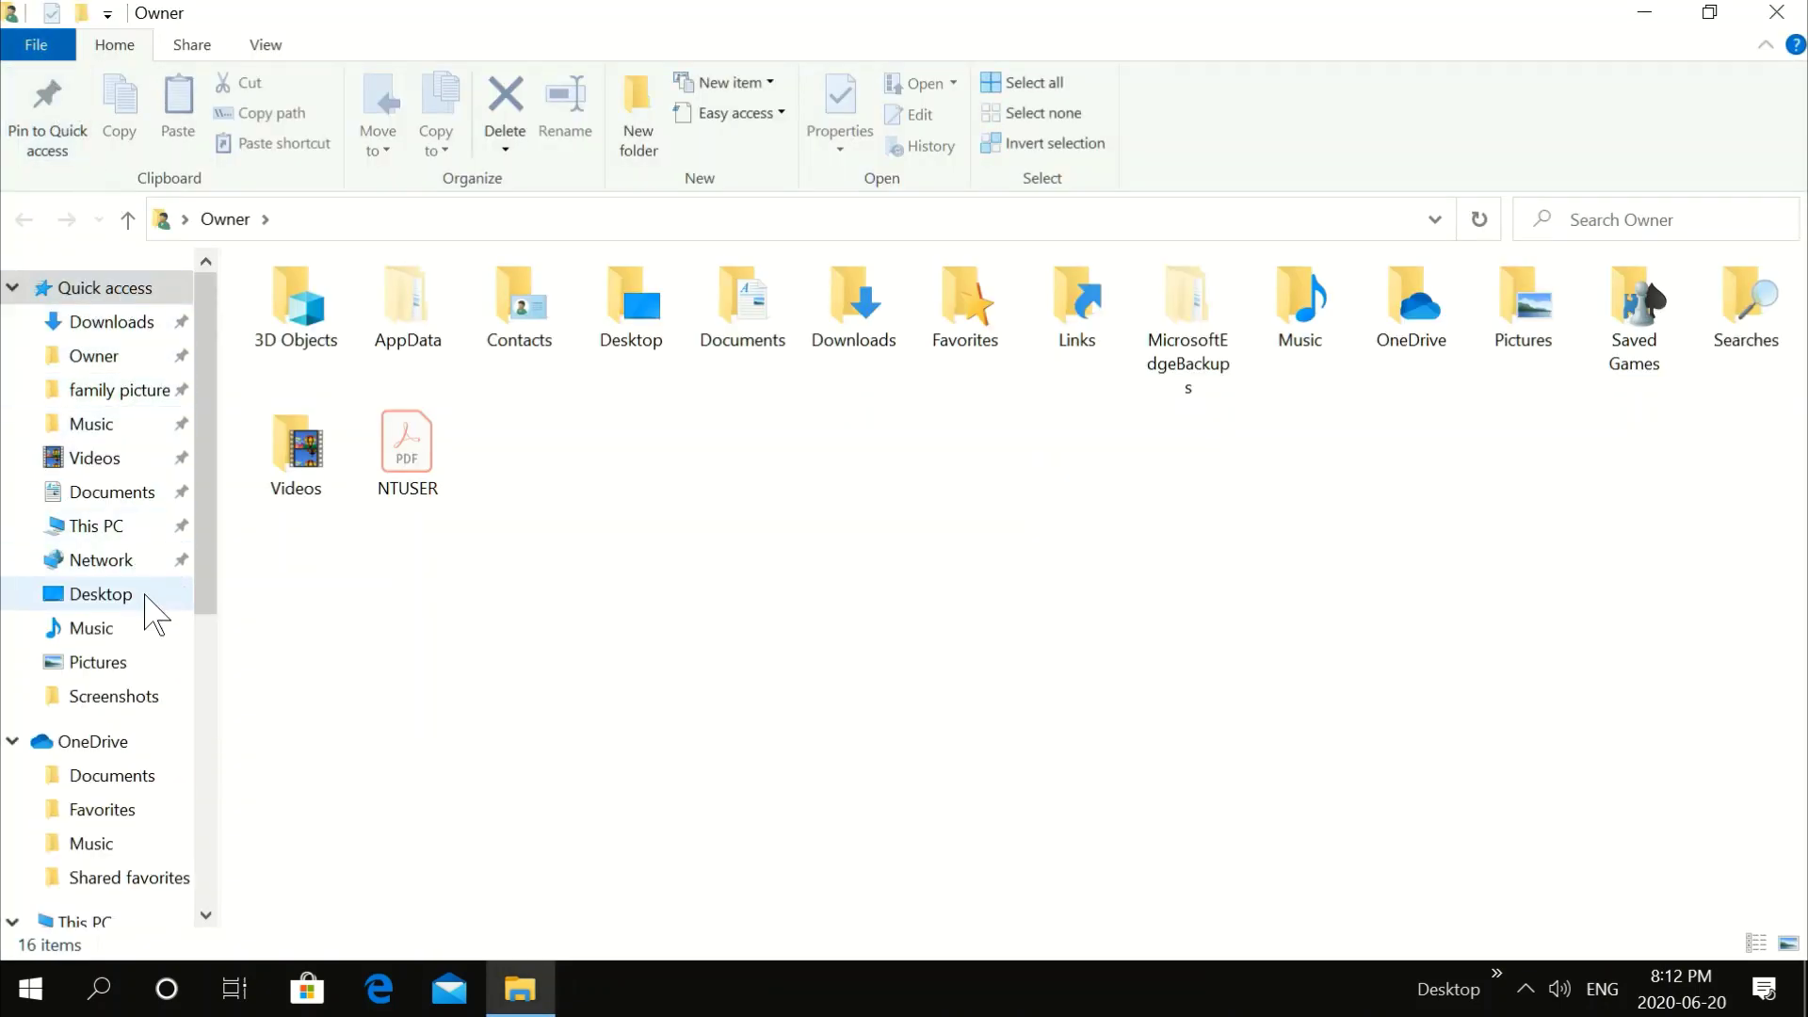
pyautogui.click(108, 631)
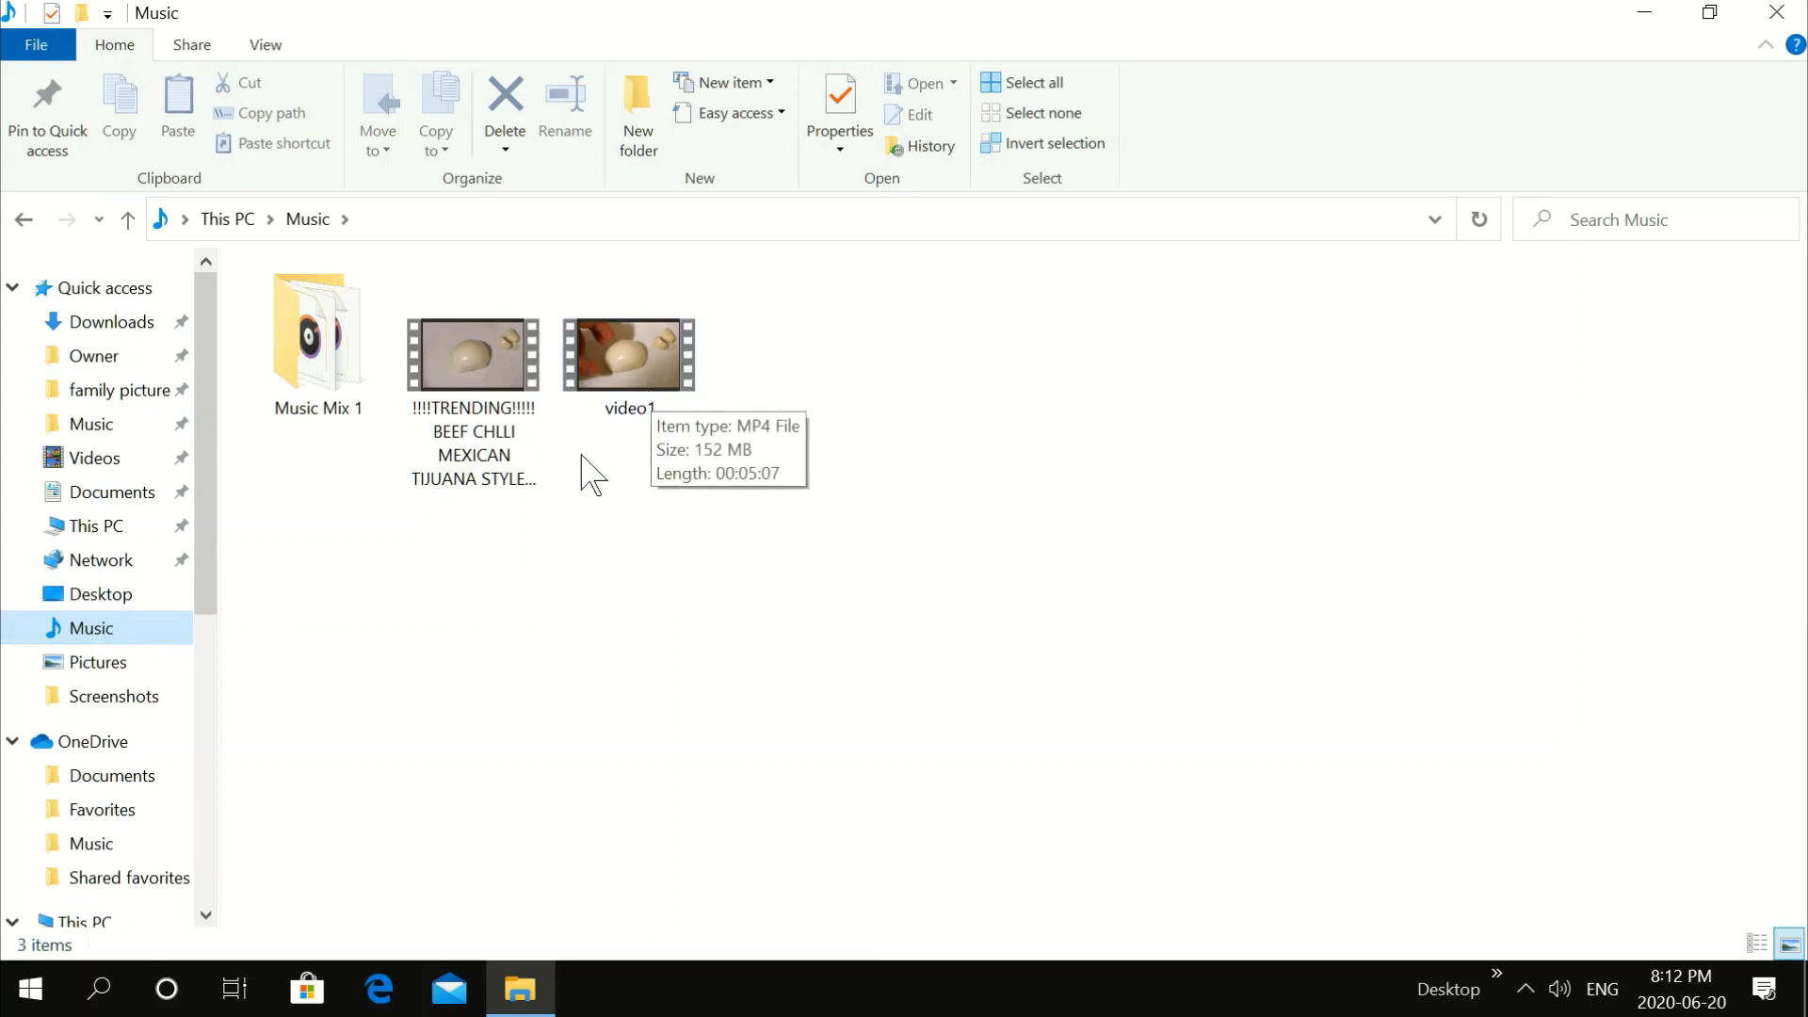
pyautogui.click(461, 375)
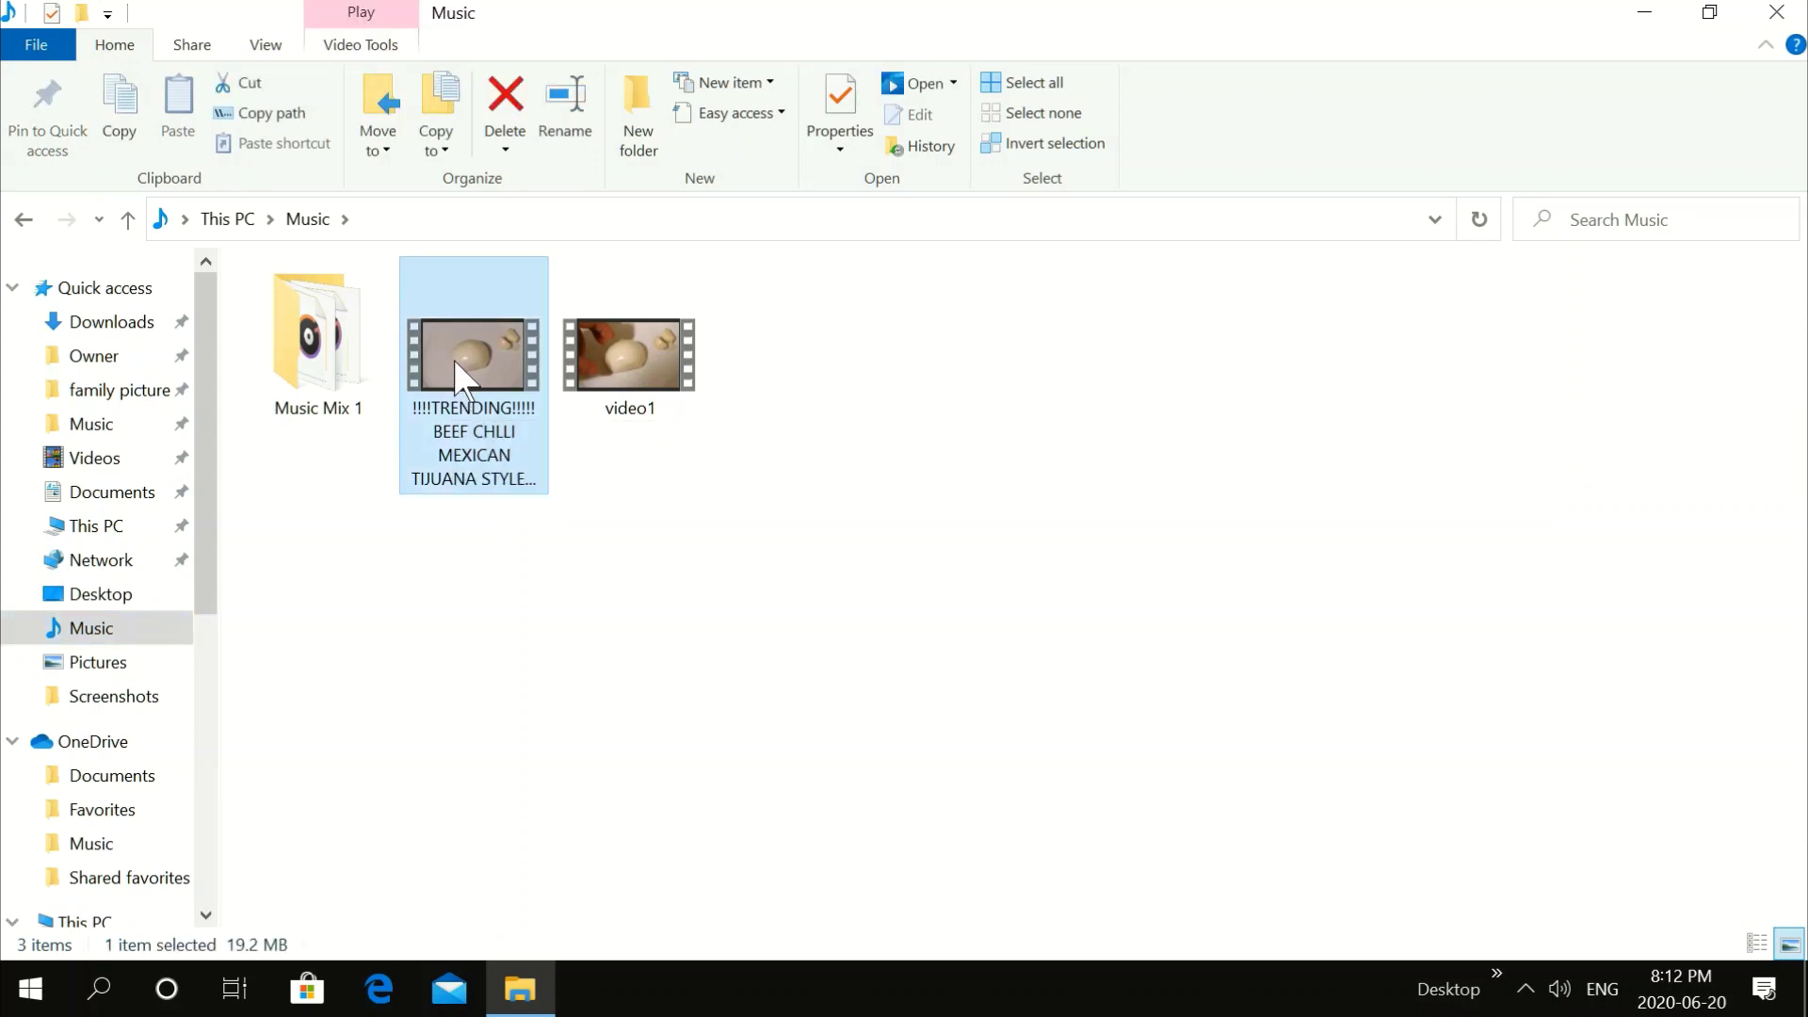
pyautogui.rightClick(461, 377)
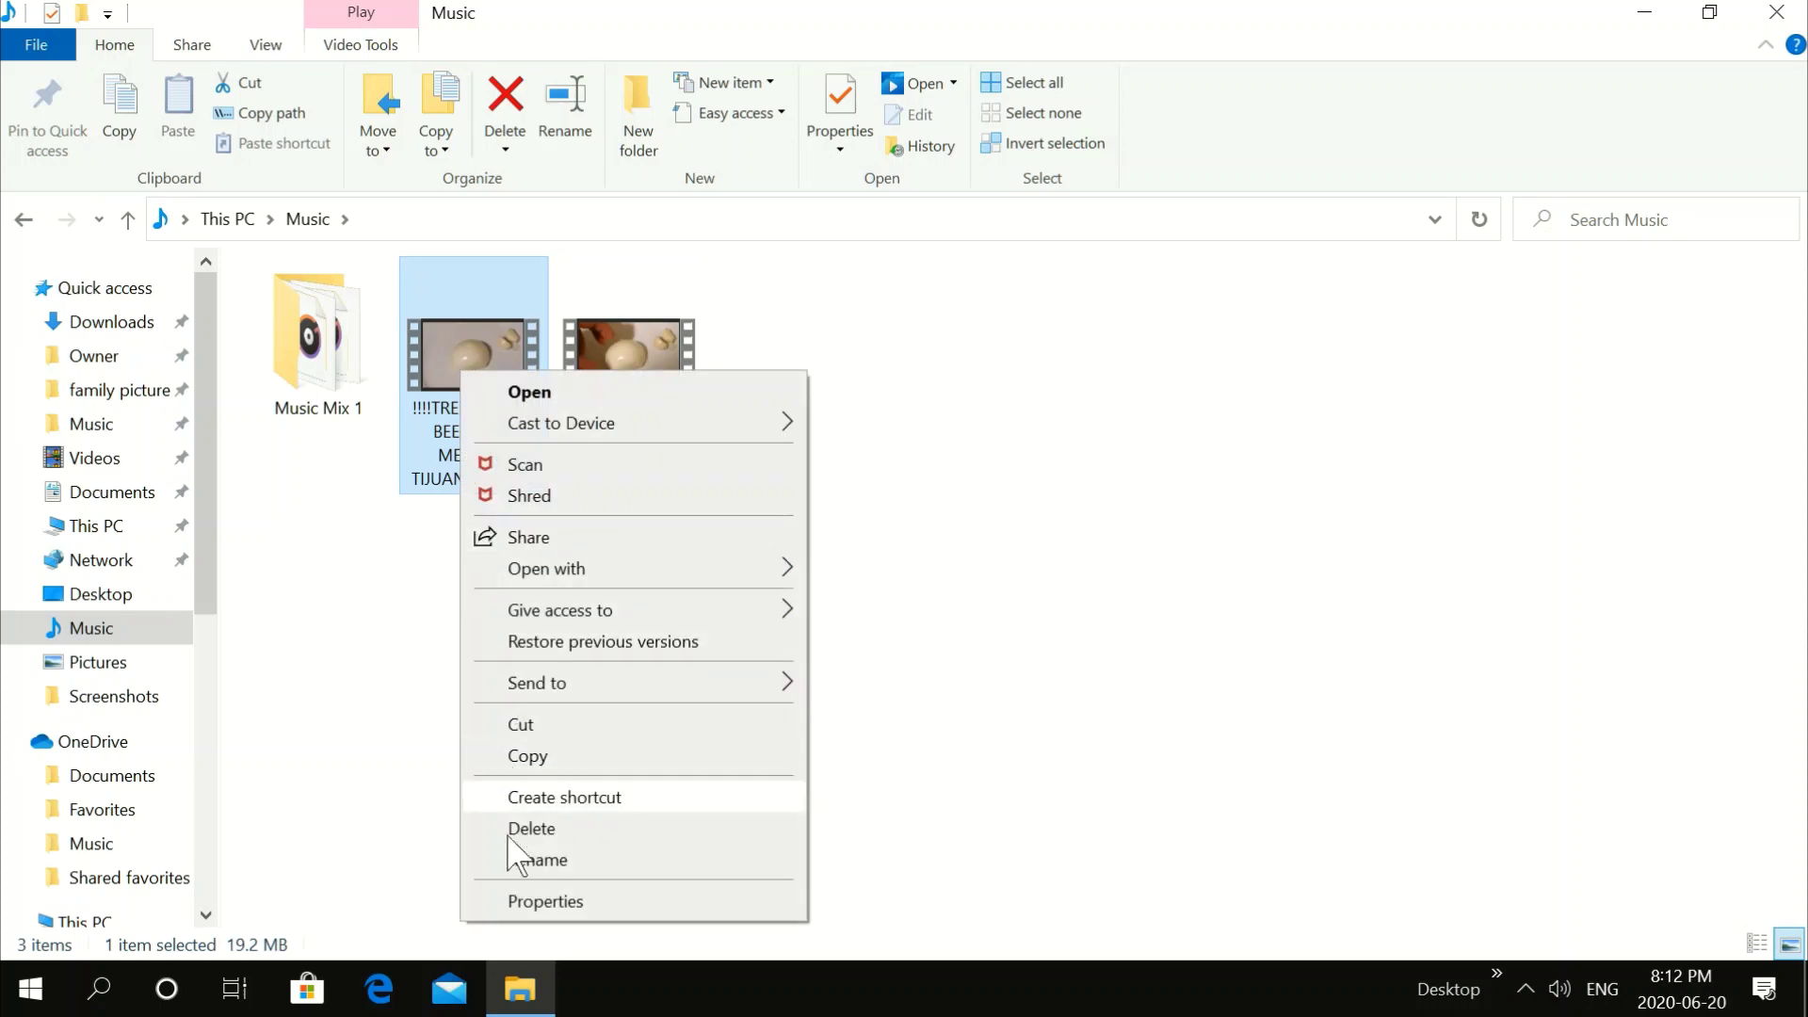
pyautogui.click(546, 904)
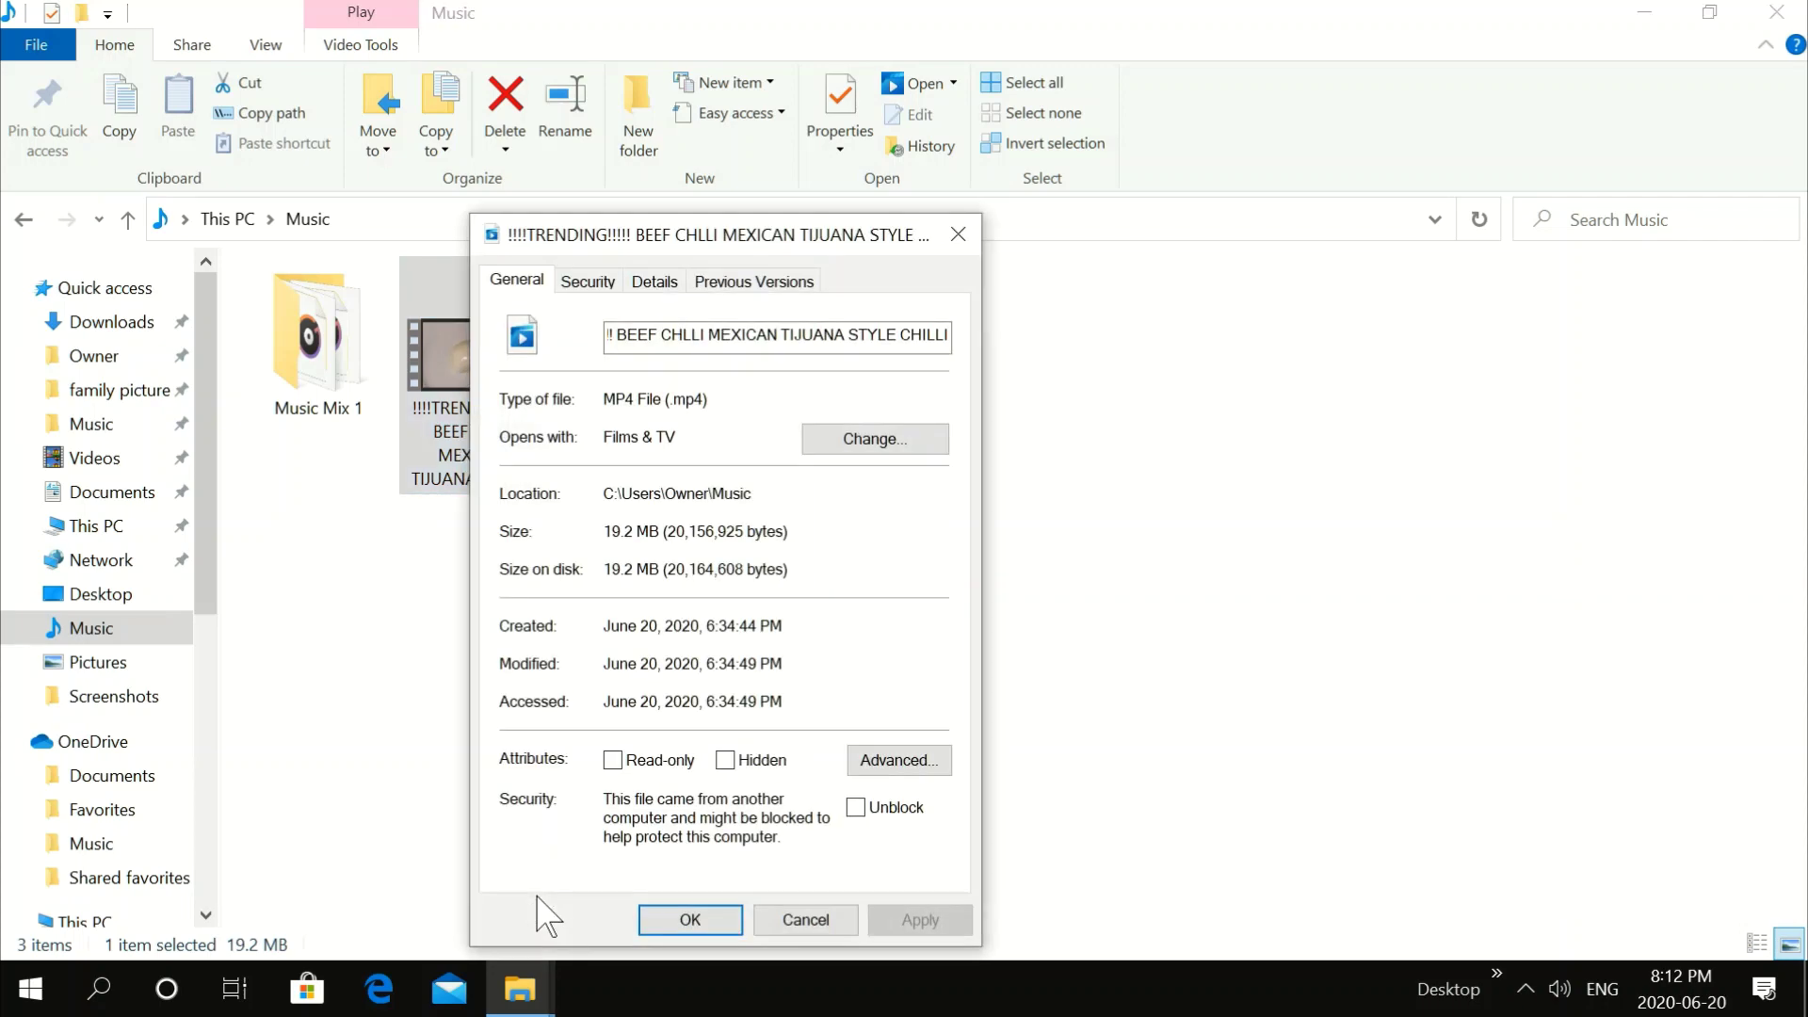
# Check the original's 640×360 Details, then view video1's Details showing 1920×1080 at 30 fps
pyautogui.click(656, 282)
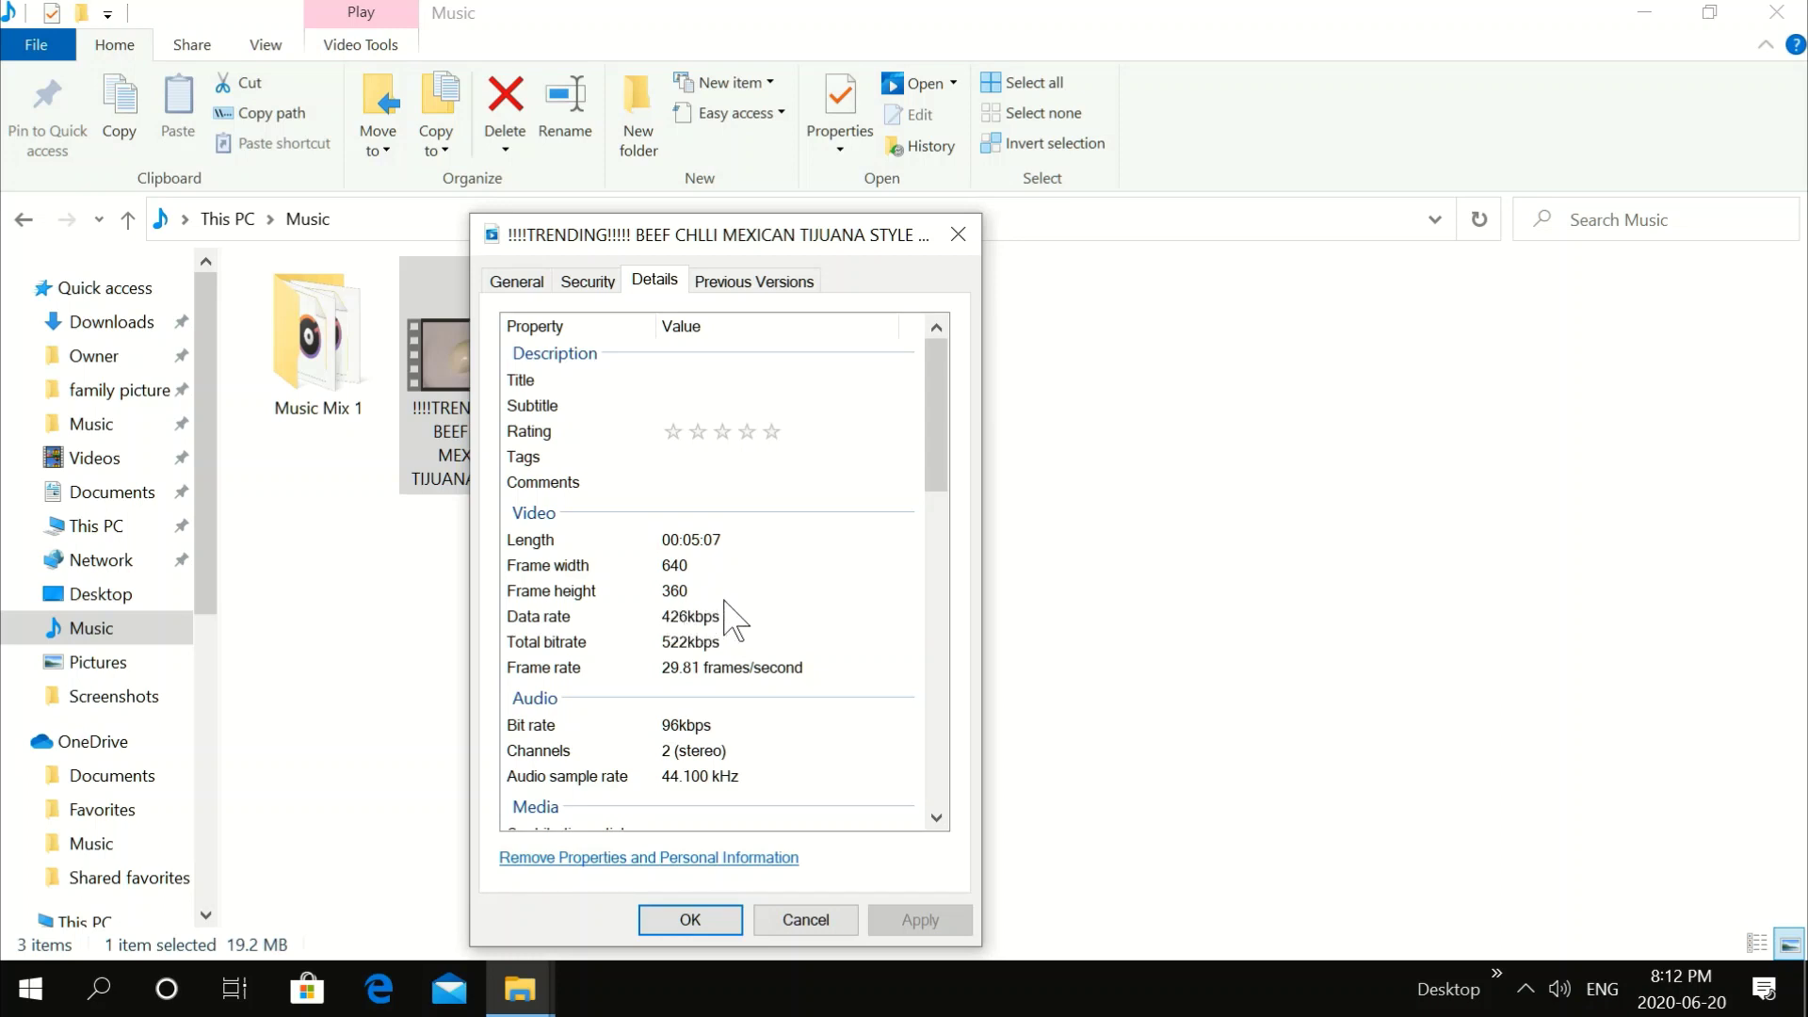
pyautogui.click(693, 918)
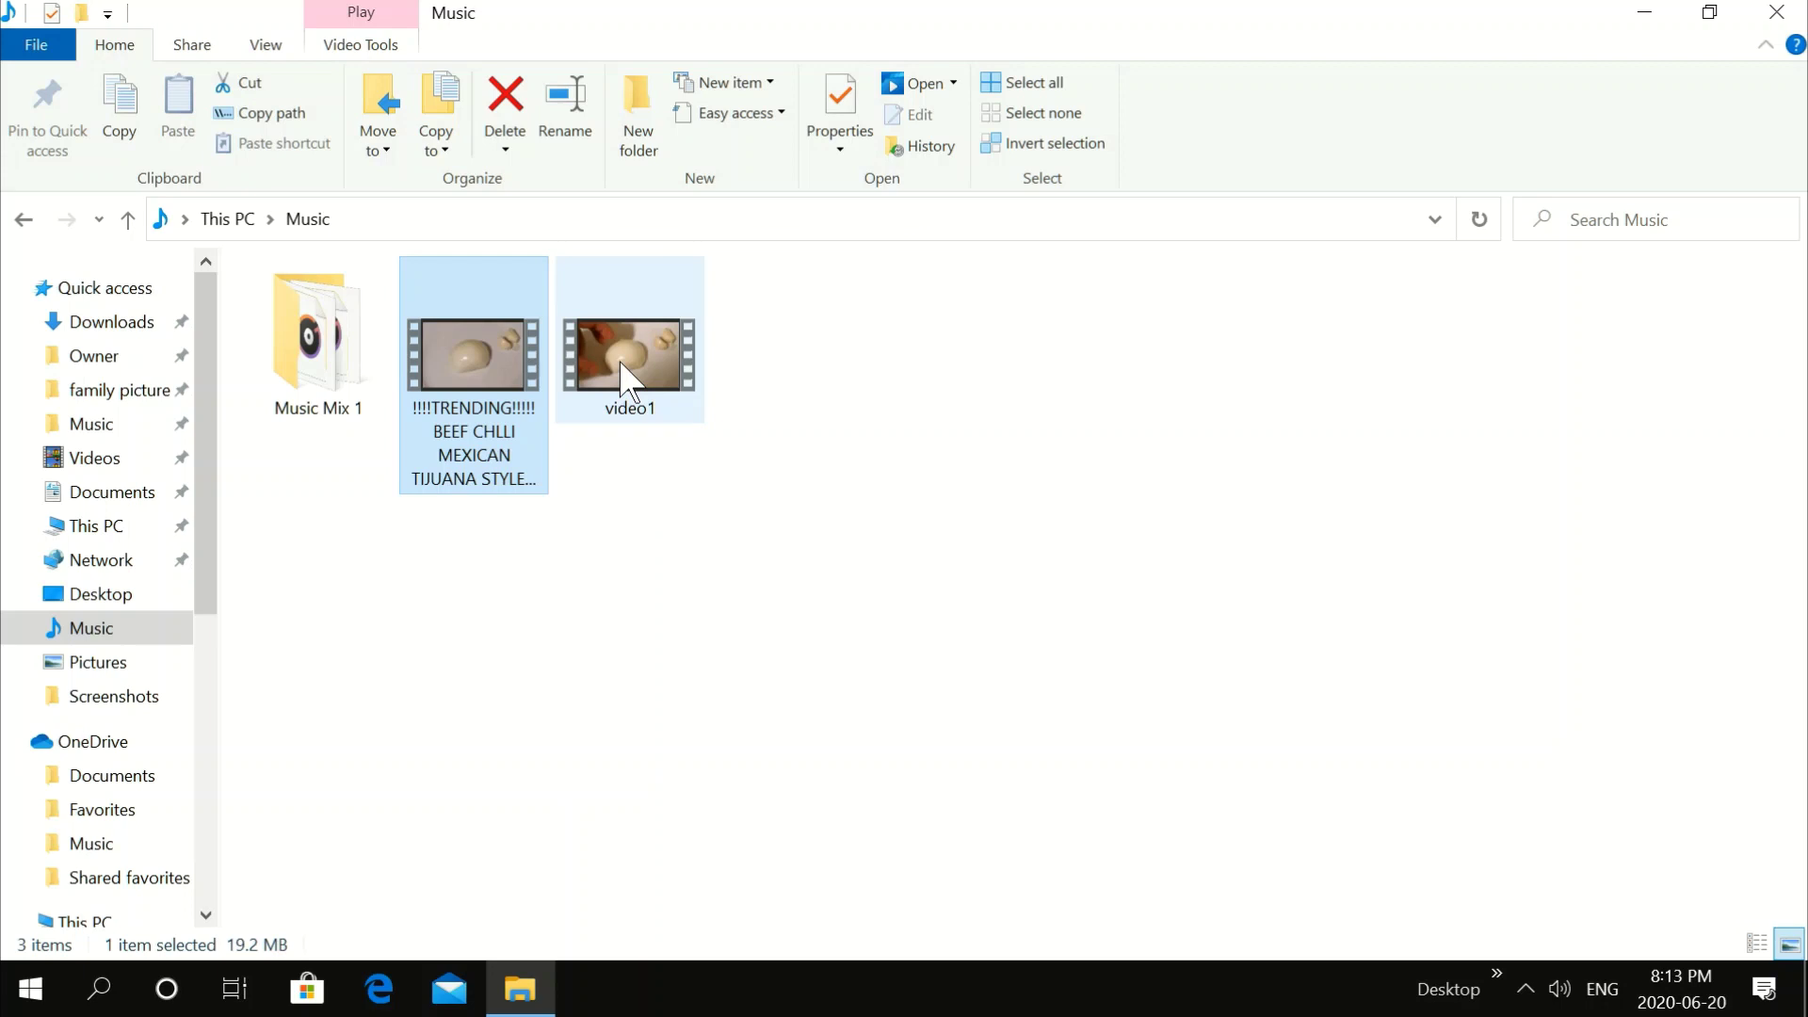
pyautogui.click(627, 380)
pyautogui.rightClick(624, 376)
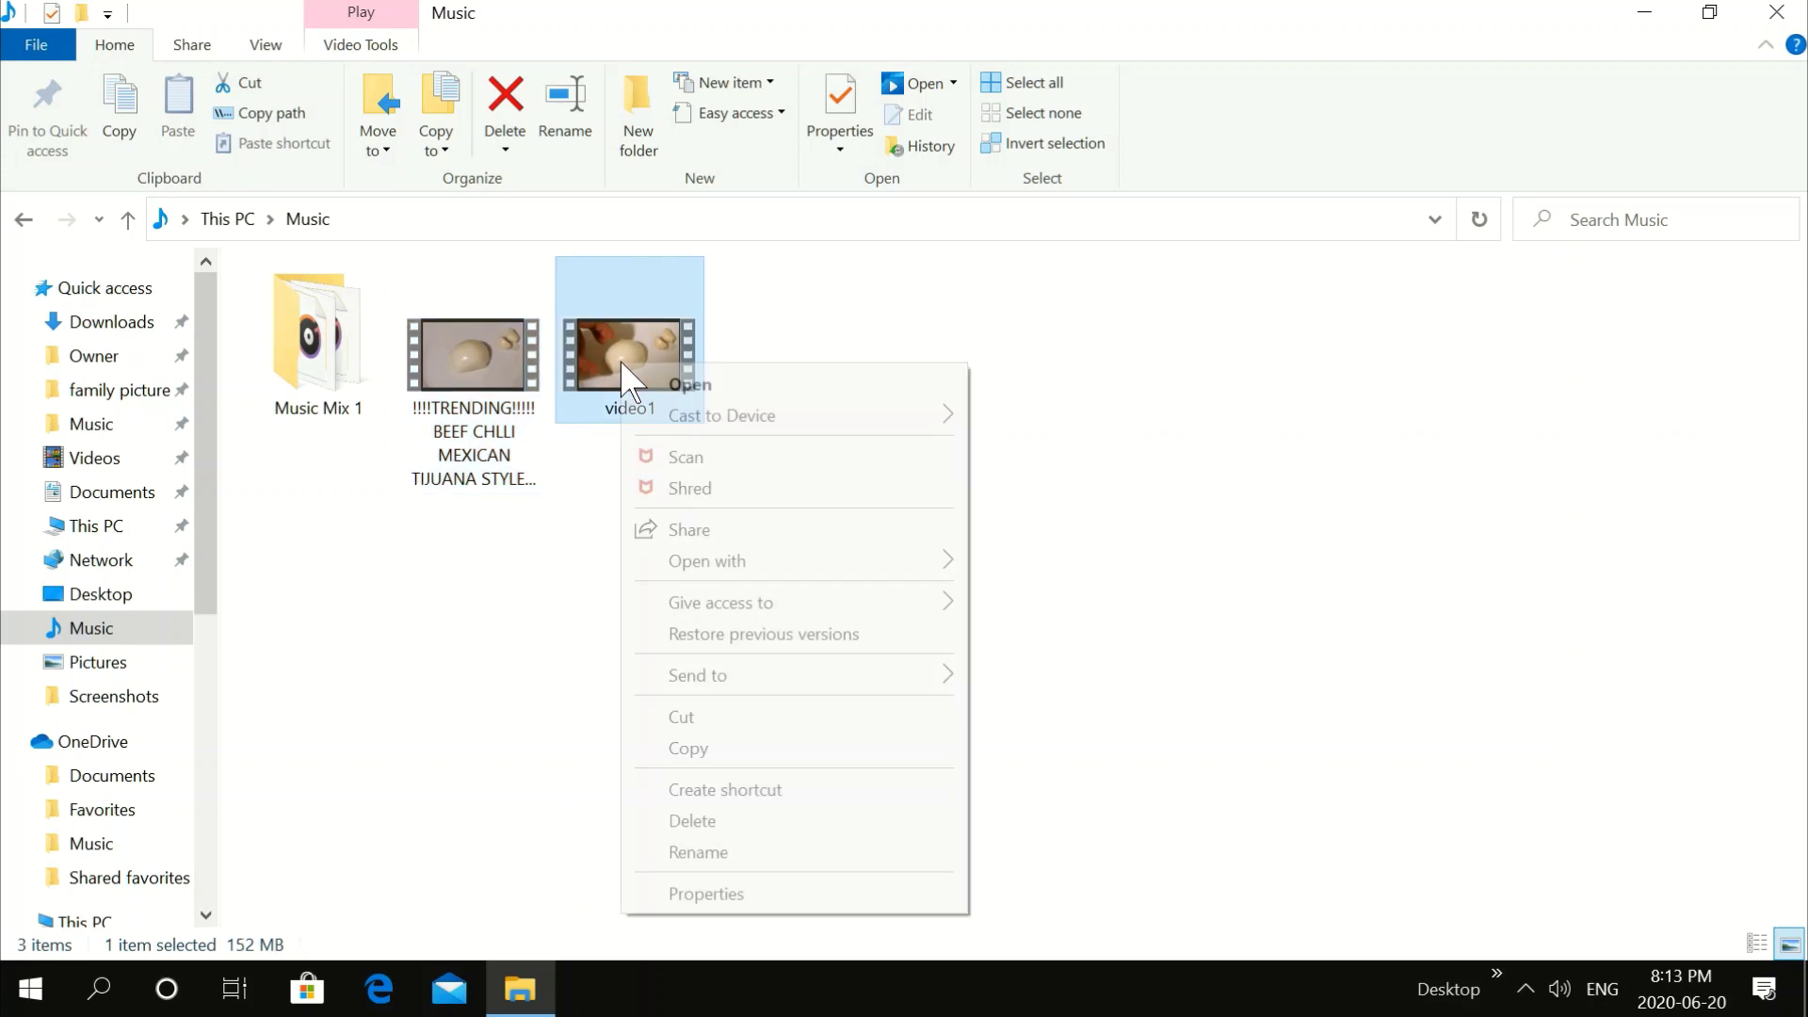
pyautogui.click(706, 894)
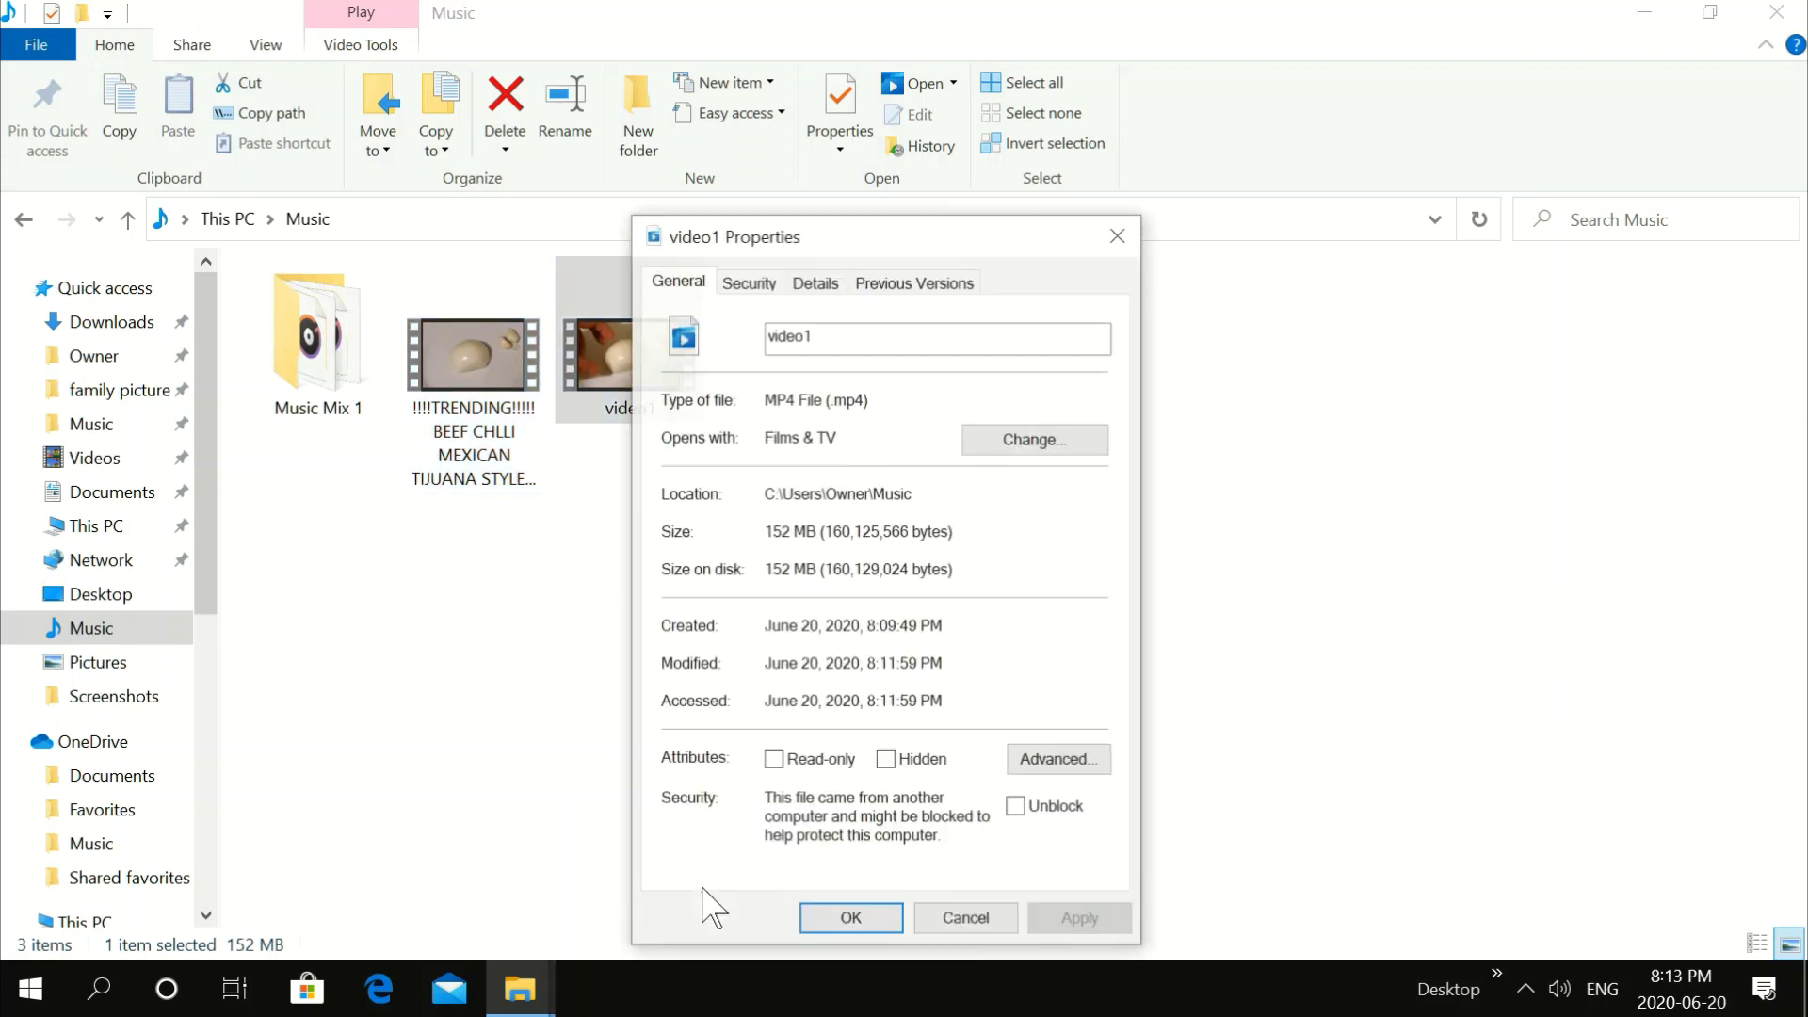
pyautogui.click(807, 286)
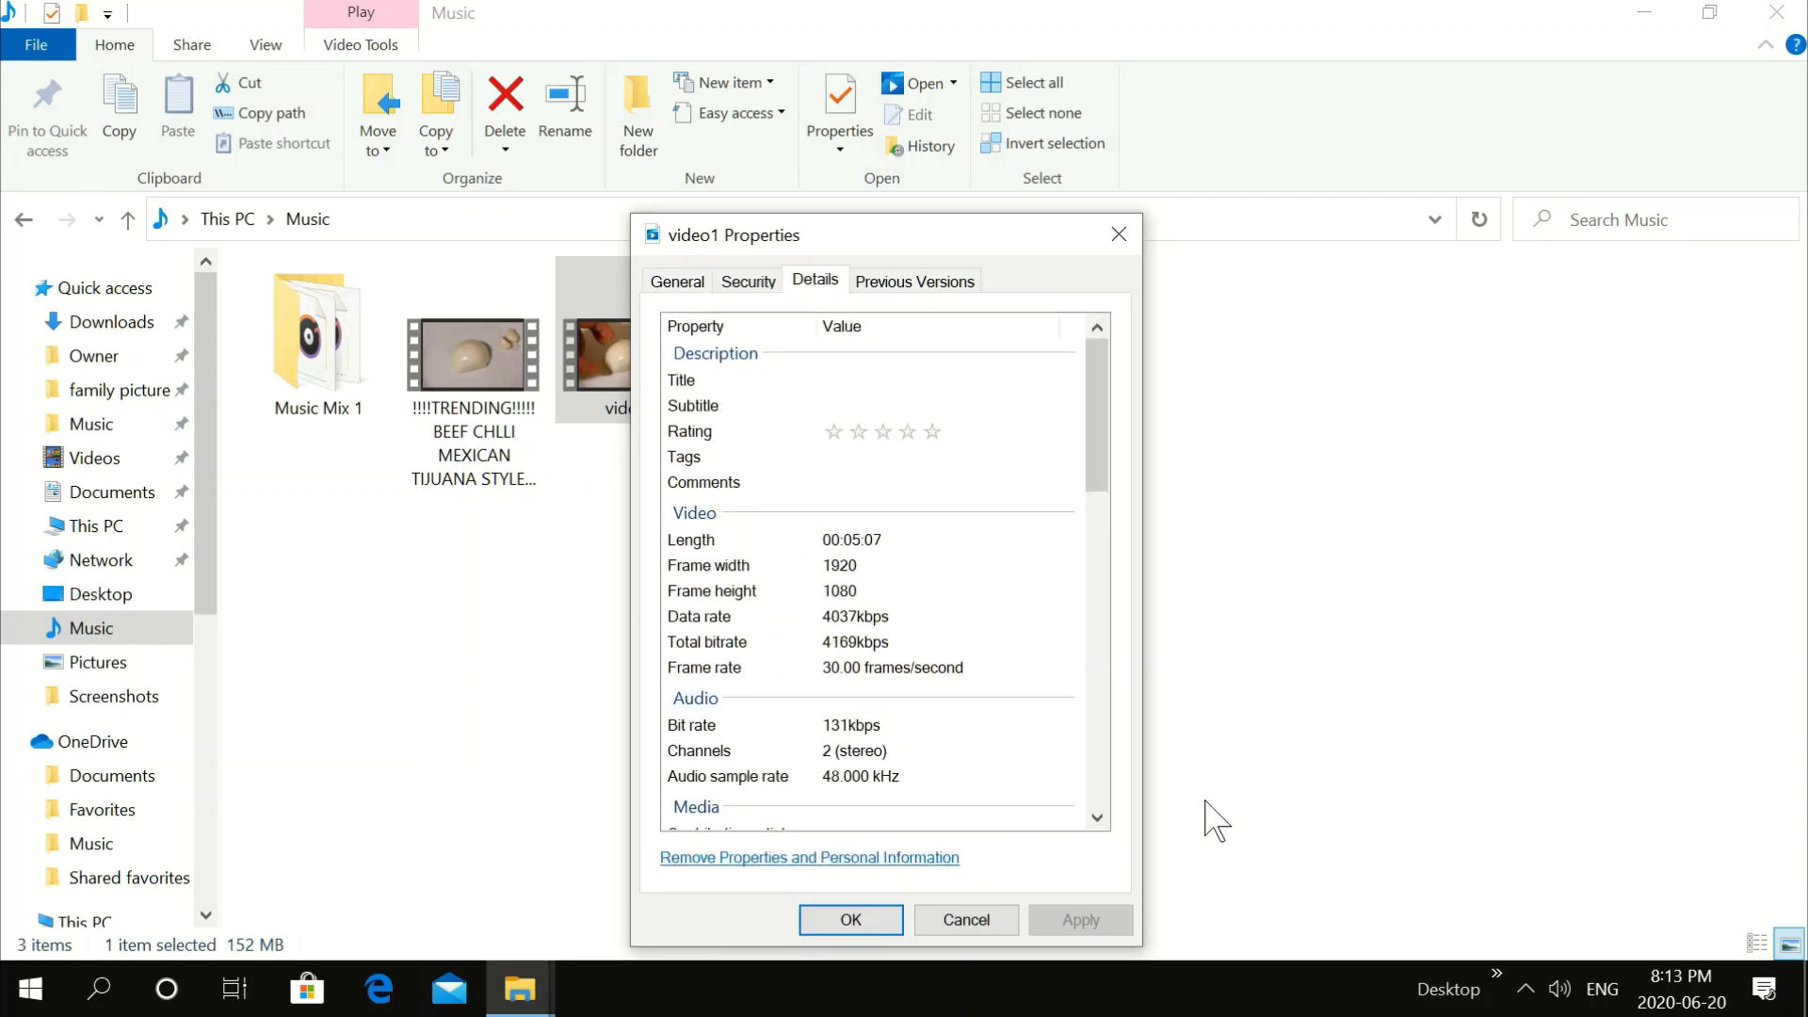